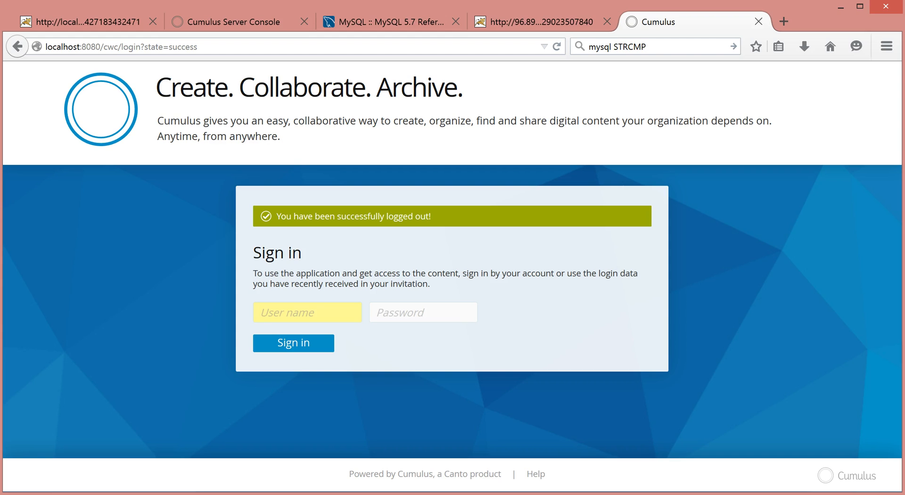
Sign in with the account's user name and password, and open the Sample Catalog.
type("peter")
key("Tab")
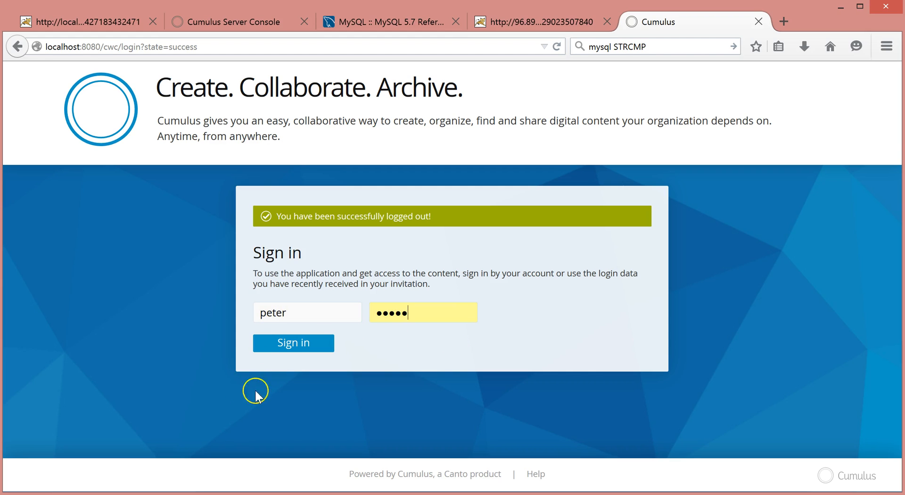
left_click(293, 344)
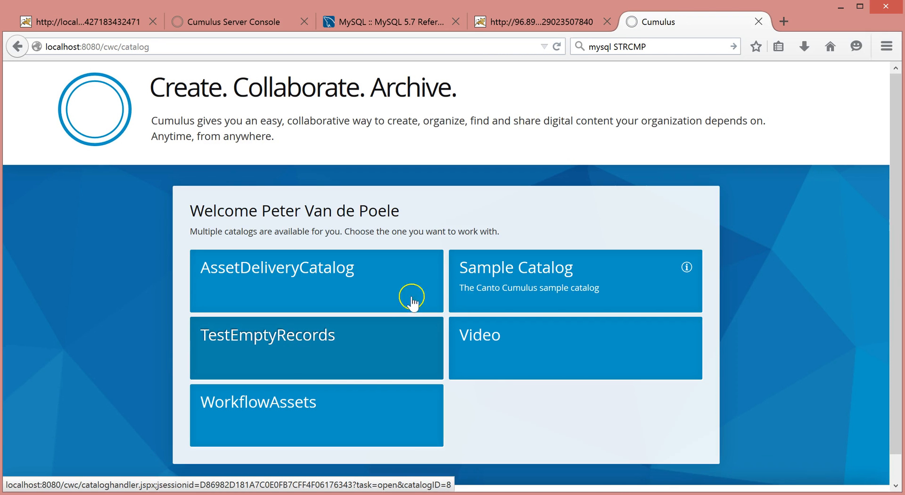
left_click(482, 279)
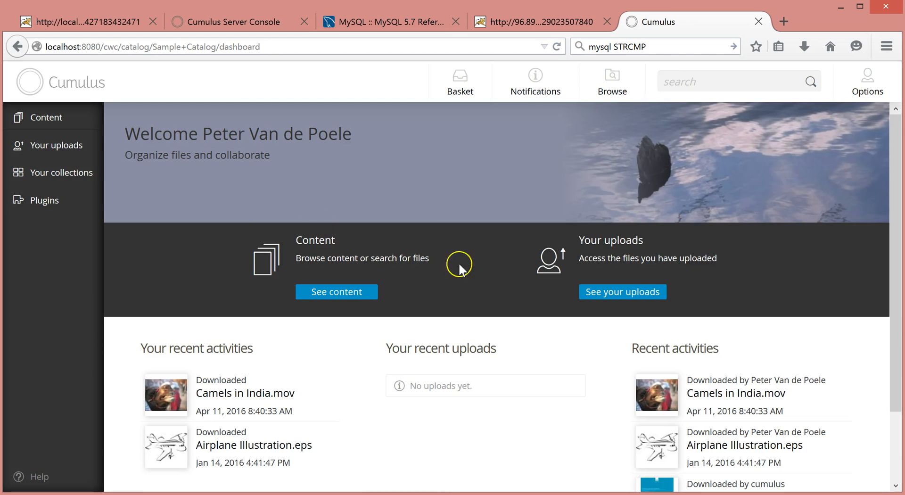
Run the Advanced Search plugin for category "black" and record name containing "jpg".
mouse_move(32, 198)
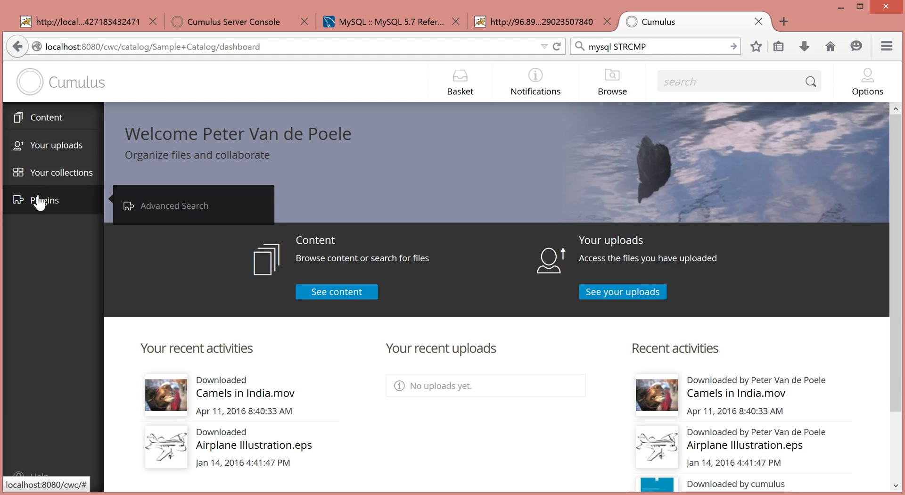
left_click(162, 205)
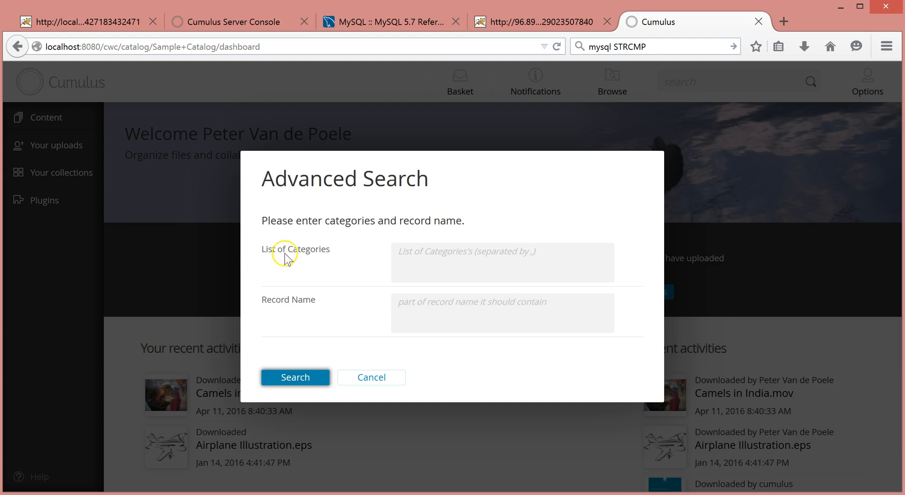
left_click(452, 249)
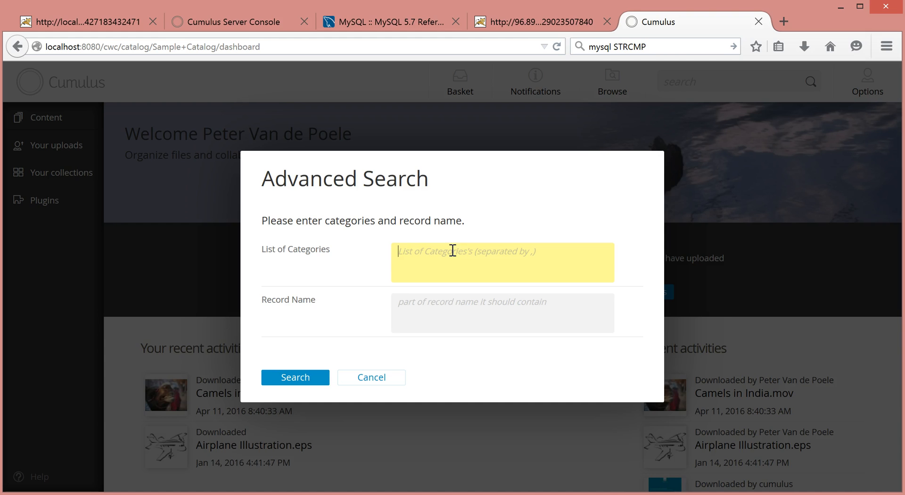
type("black")
left_click(443, 265)
left_click(435, 324)
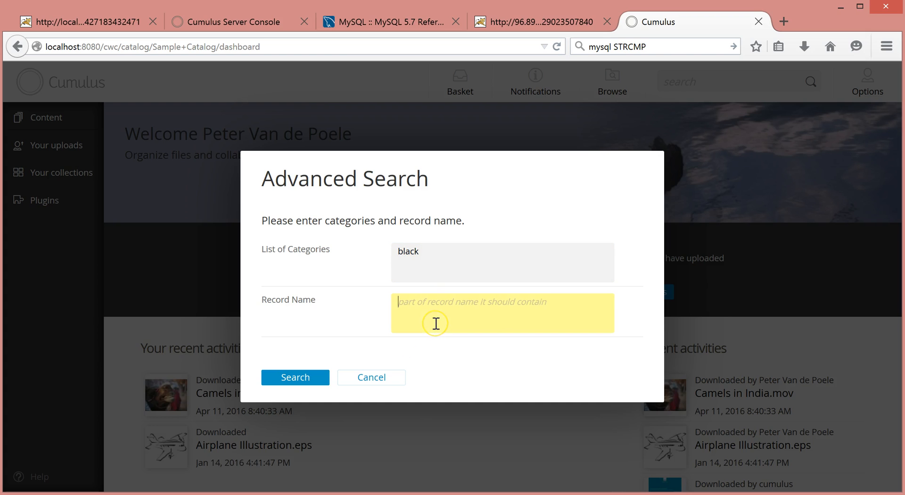
type("jpg")
left_click(300, 359)
left_click(292, 380)
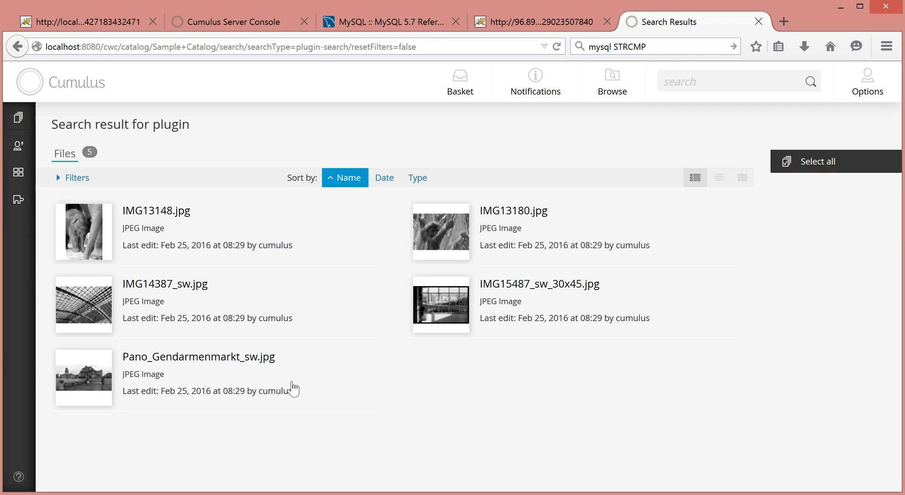
Run another Advanced Search with the categories "black,berlin" and record name "jpg".
mouse_move(17, 199)
left_click(80, 202)
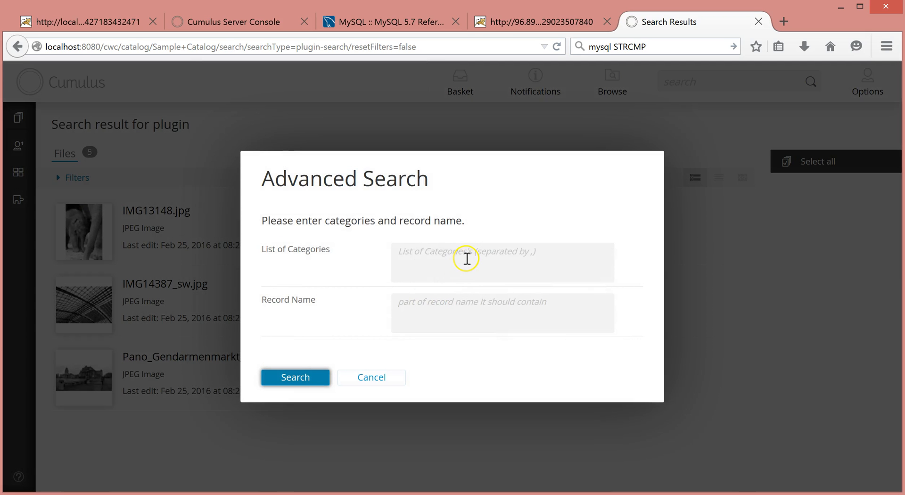
left_click(466, 259)
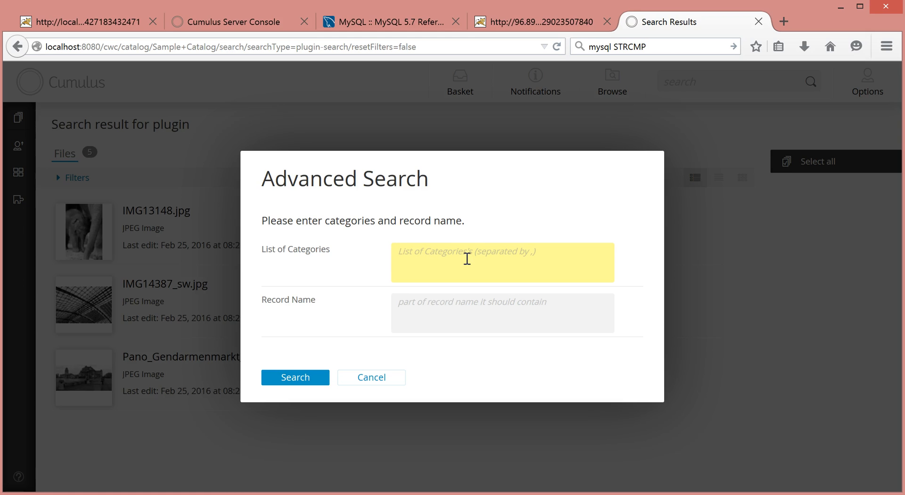
type("bl")
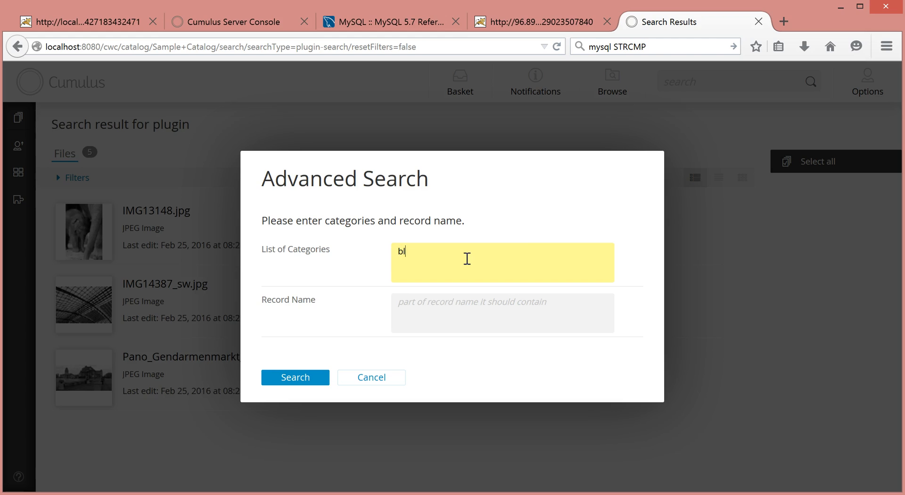
type("ack,berlin")
left_click(479, 305)
type("jpg")
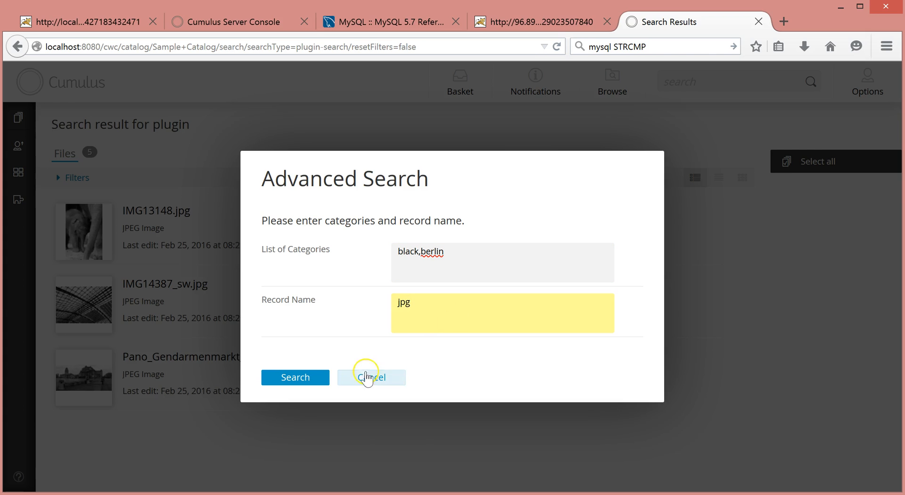
left_click(307, 377)
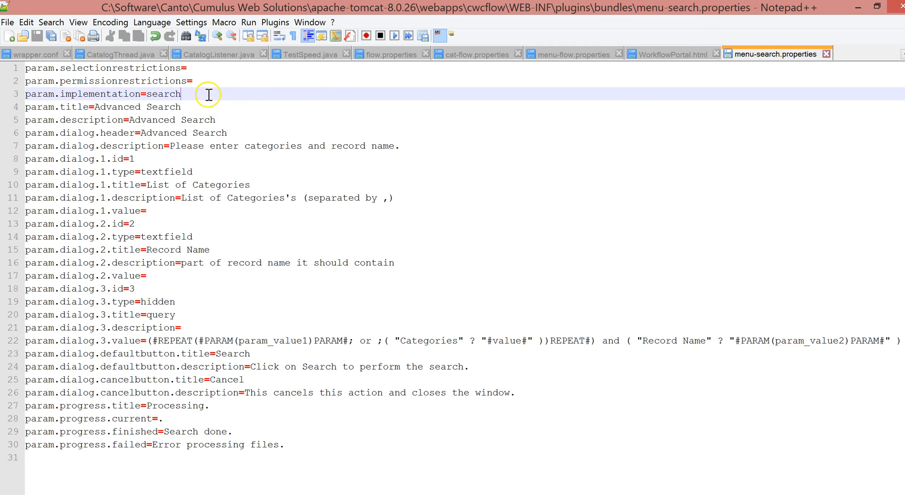
Examine the title, description and dialog header parameters of menu-search.properties in Notepad++.
key("Down")
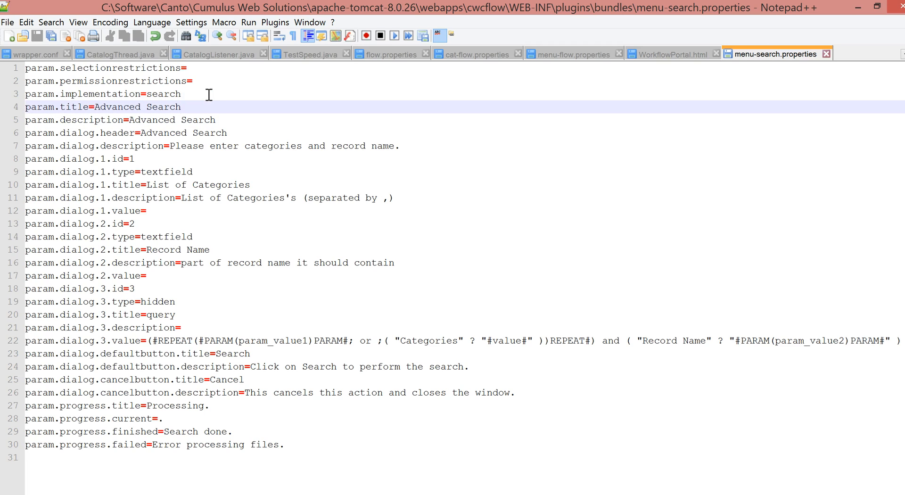
key("Down")
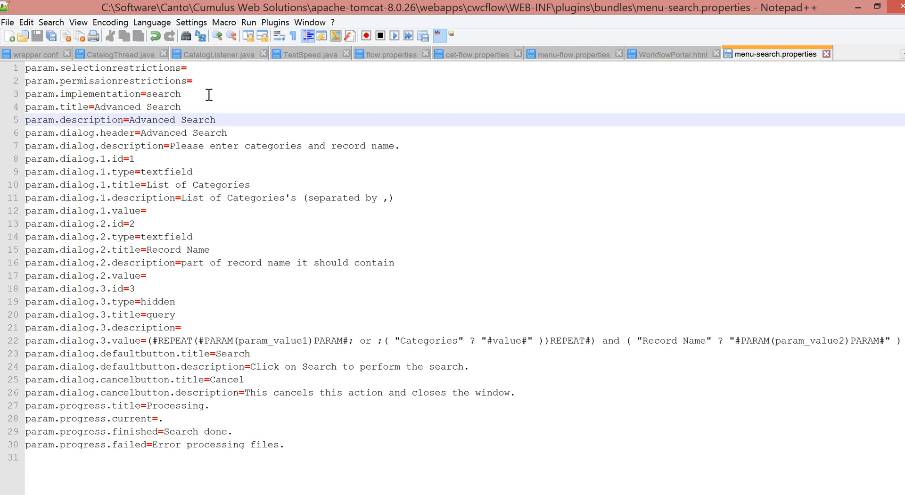
key("Up")
key("Down")
key("Down")
key("Up")
key("Down")
key("Up")
key("Down")
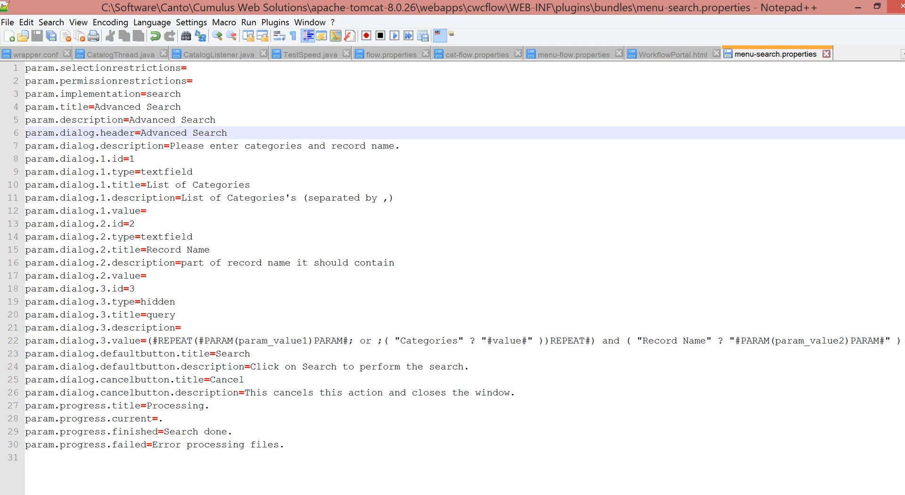
Open the Advanced Search dialog in the browser to compare it with the parameters, and return to Notepad++.
left_click(88, 494)
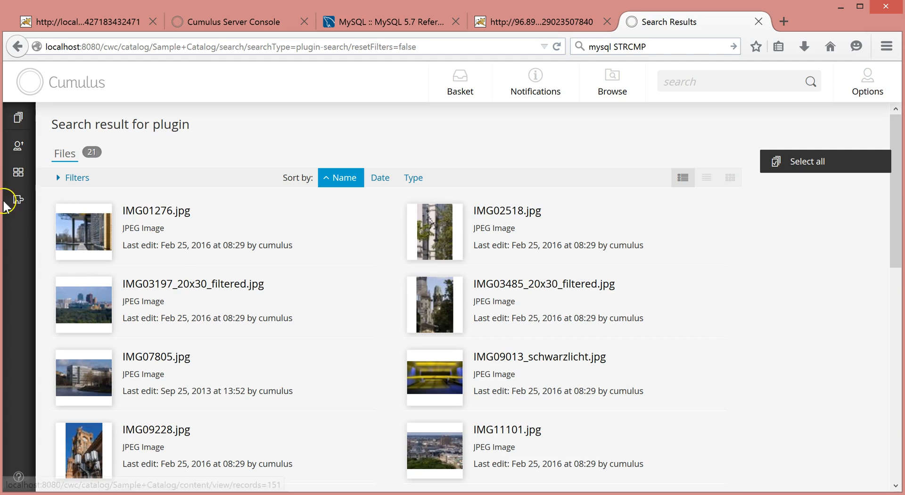
mouse_move(18, 201)
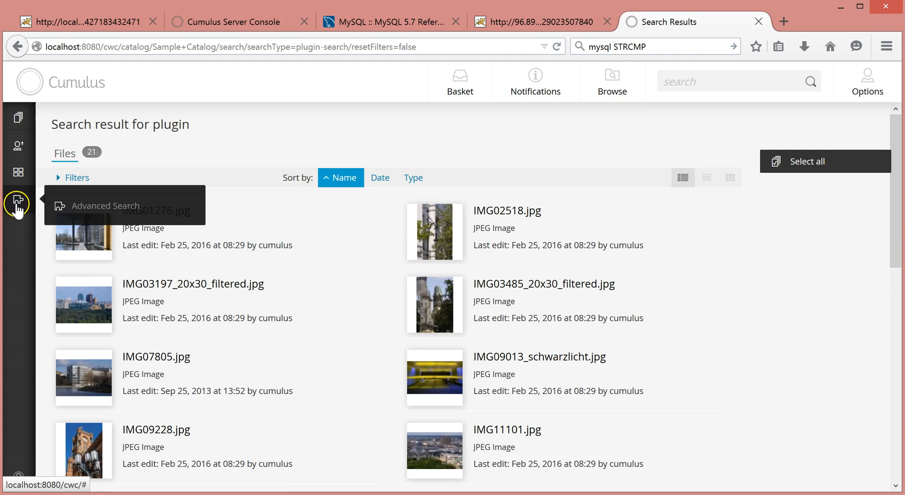
left_click(84, 206)
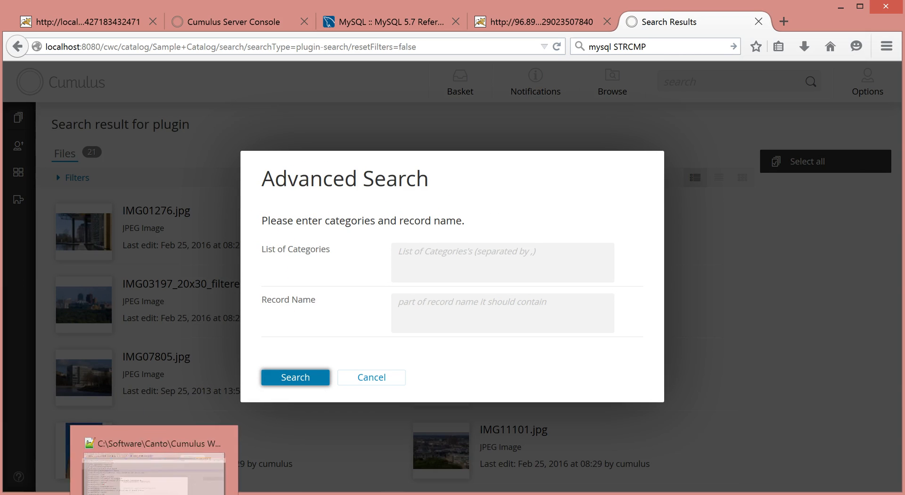
left_click(205, 493)
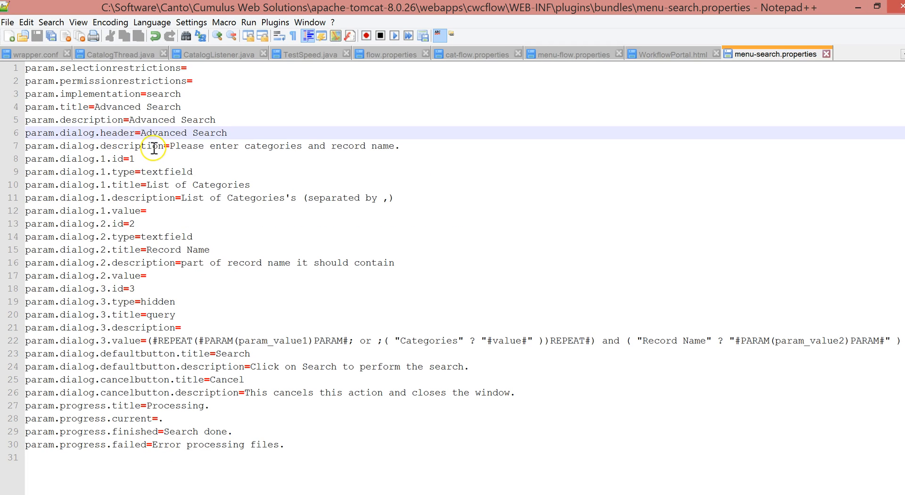
Highlight the parameter lines that define the first dialog field, from param.dialog.1.id to param.dialog.1.value.
left_click(138, 159)
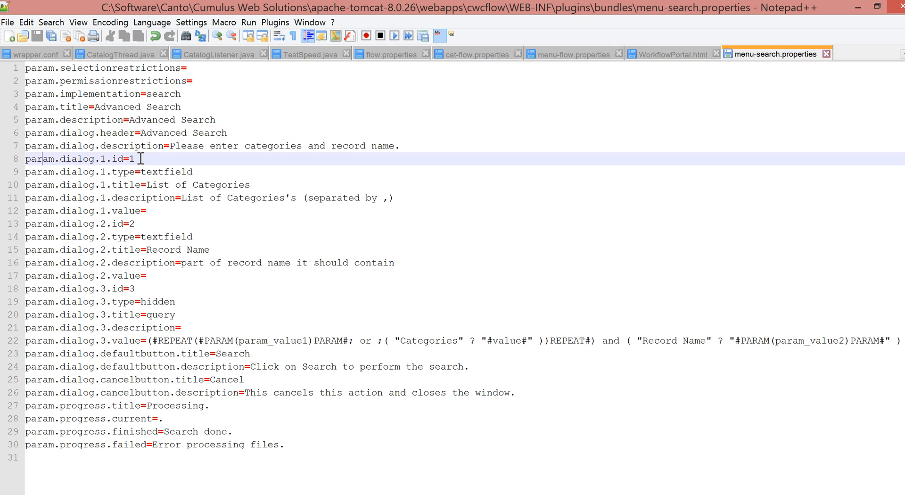
key("Home")
key("shift+Down")
key("shift+Down")
key("shift+Down")
key("shift+Down")
key("shift+Down")
key("shift+Down")
key("shift+Up")
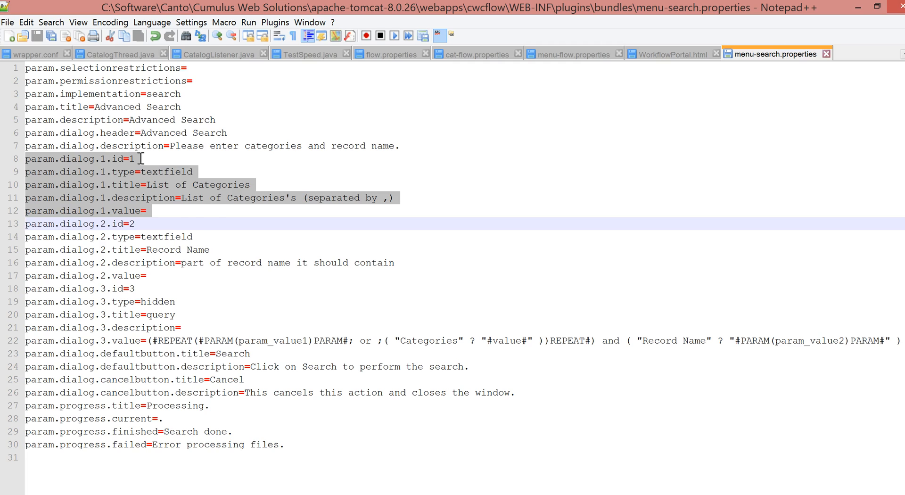
key("Down")
key("Up")
key("Up")
key("Up")
key("Up")
key("Up")
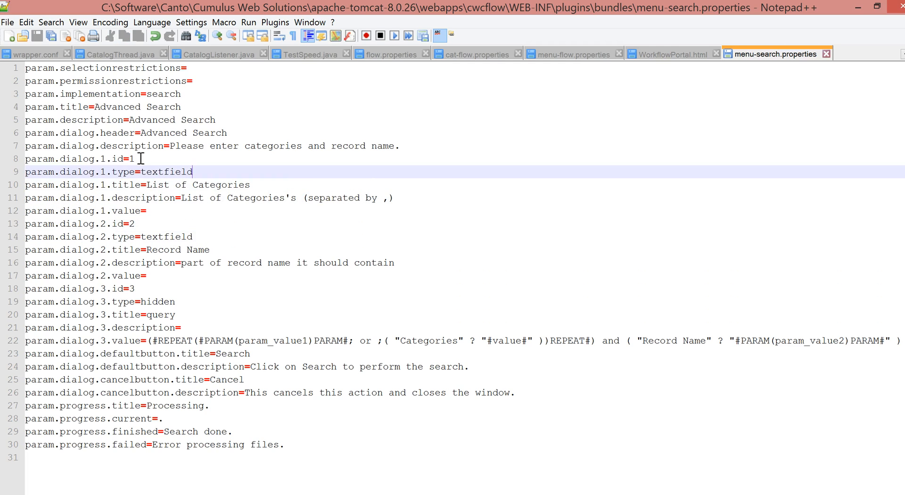
Highlight the title text "List of Categories" in the param.dialog.1.title line.
key("Right")
key("Down")
key("Left")
key("shift+Left")
key("shift+Left")
key("shift+Left")
key("shift+Left")
key("shift+Left")
key("shift+Left")
key("shift+Left")
key("shift+Left")
key("shift+Left")
key("shift+Left")
key("shift+Left")
key("shift+Left")
key("shift+Left")
key("shift+Left")
key("shift+Left")
key("shift+Left")
key("shift+Left")
key("shift+Left")
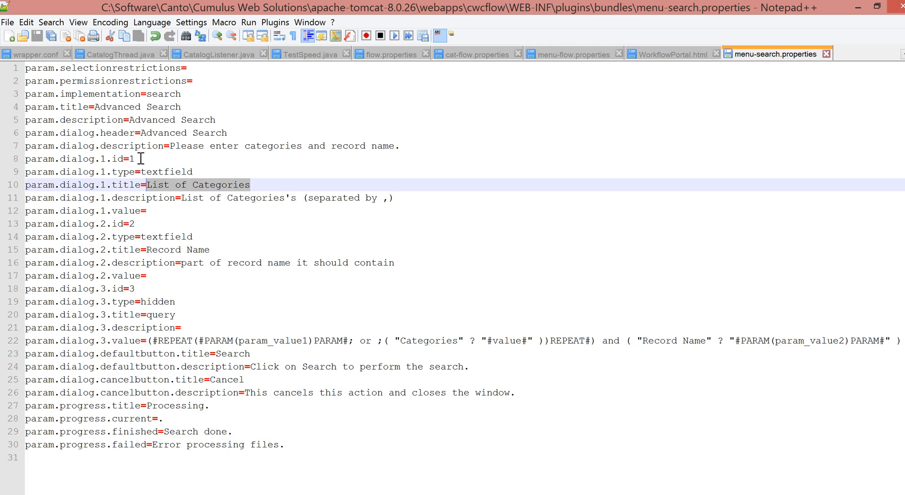
Compare the param.dialog.1.description line with the Advanced Search dialog in the browser, and return to Notepad++.
key("Down")
key("Right")
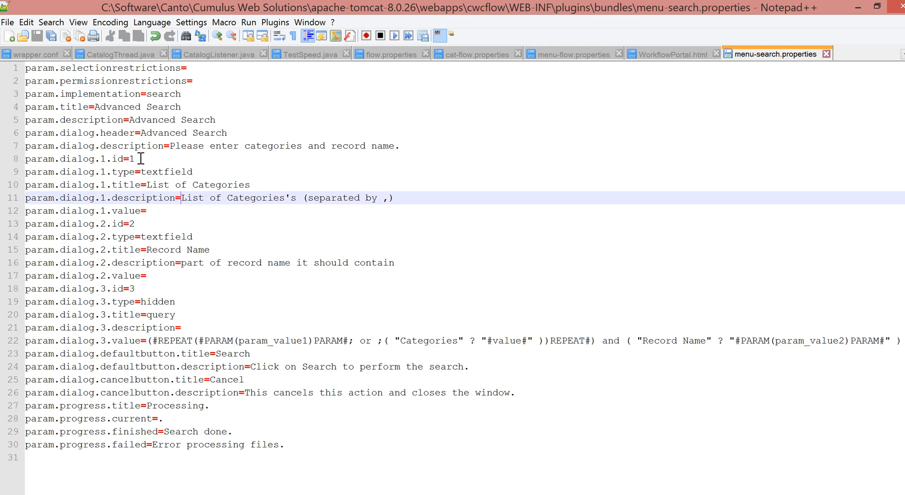
left_click(73, 467)
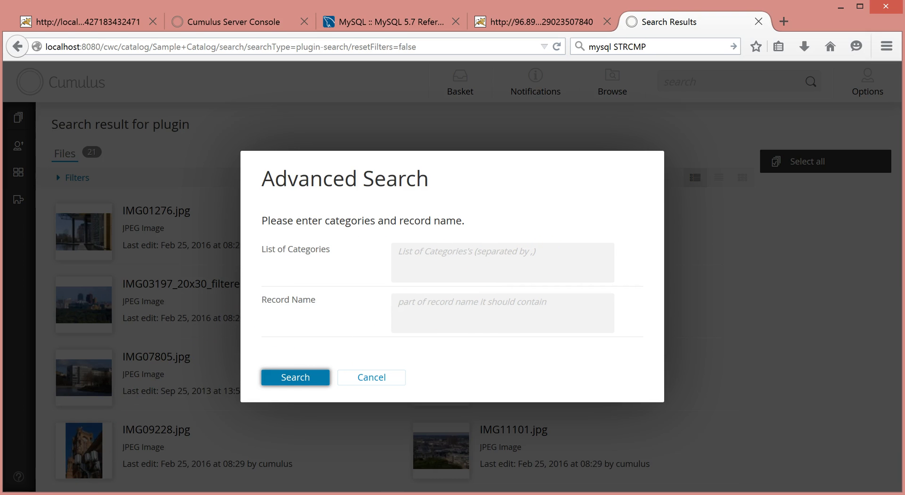
key("alt+Tab")
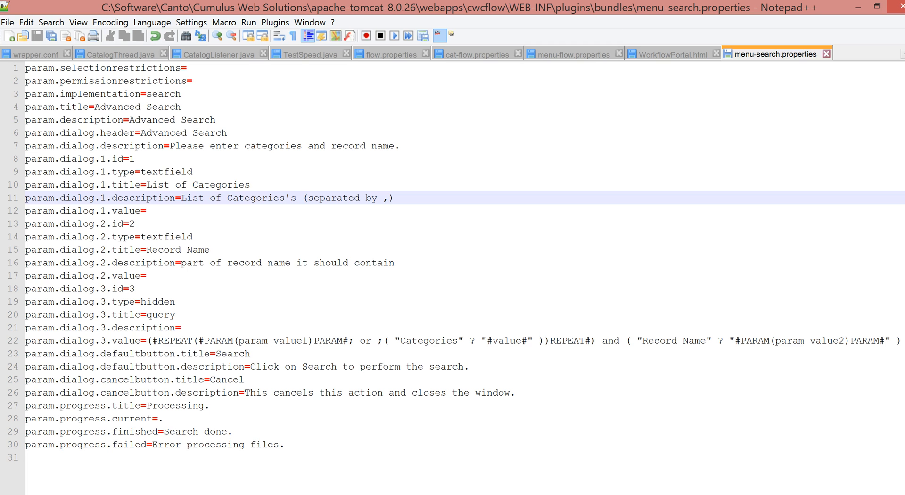
Go through the second dialog field's parameters down to the type line of the third field.
left_click(159, 221)
key("Down")
key("Down")
key("Down")
key("Down")
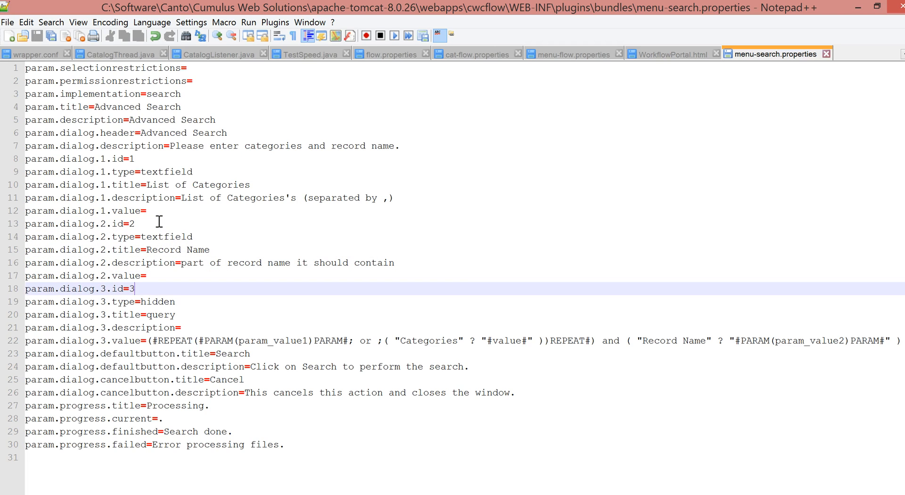
key("Down")
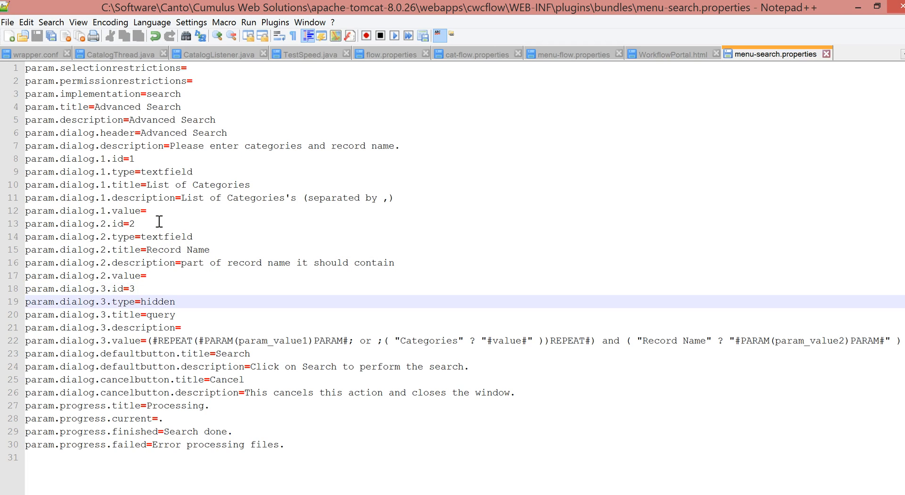
Highlight the value "hidden" in the param.dialog.3.type line.
key("Up")
key("Down")
key("Down")
key("Up")
key("shift+Left")
key("shift+Left")
key("shift+Left")
key("shift+Left")
key("shift+Left")
key("shift+Left")
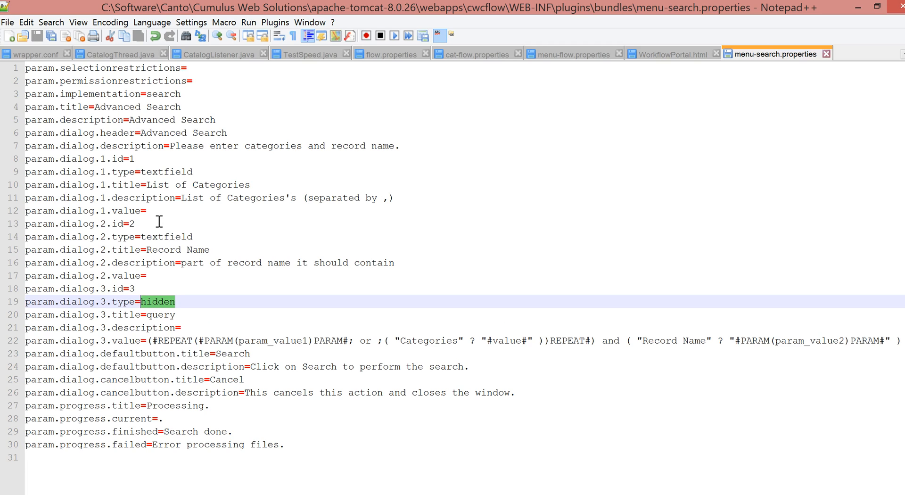
key("Right")
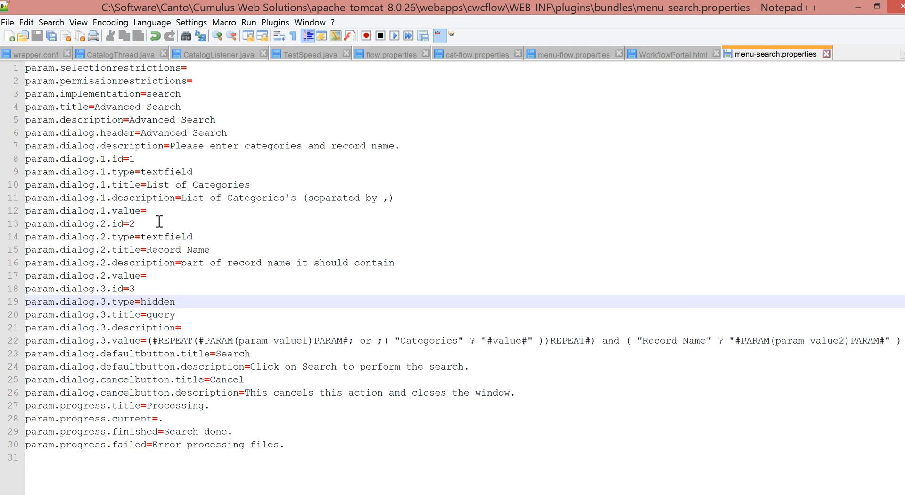
In the param.dialog.3.value query, highlight the "Record Name" condition and the word "value" in the "Categories" condition.
key("Down")
key("Down")
key("Down")
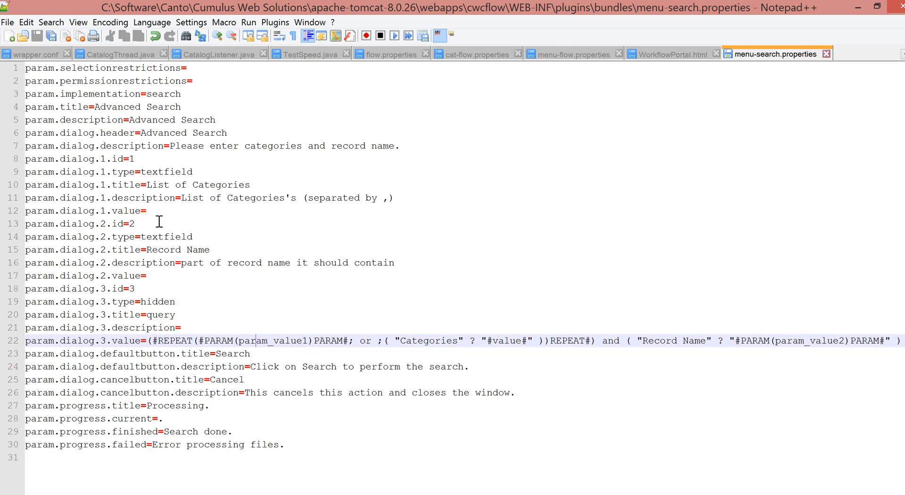
key("ctrl+Right")
key("shift+Right")
key("shift+Right")
key("shift+Right")
key("shift+Right")
key("shift+Right")
key("shift+Right")
key("shift+Right")
key("shift+Right")
key("shift+Right")
key("shift+Right")
key("shift+Right")
key("shift+Right")
key("shift+Right")
key("shift+Right")
key("shift+Right")
key("shift+Right")
key("shift+Right")
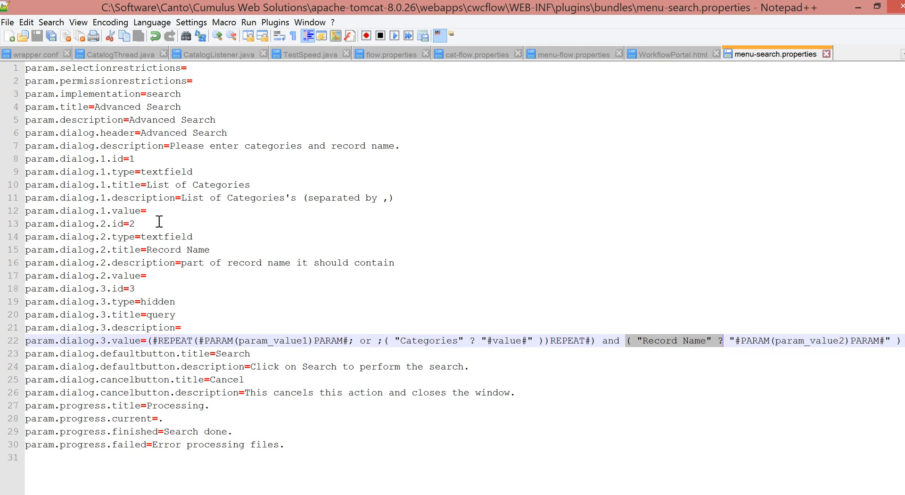
key("shift+Right")
key("shift+Right")
key("shift+Right")
key("shift+Right")
key("shift+Right")
key("shift+Right")
key("shift+Right")
key("shift+Right")
key("shift+Right")
key("shift+Right")
key("shift+Right")
key("shift+Right")
key("shift+Right")
key("shift+Right")
key("shift+Right")
key("shift+Right")
key("shift+Right")
key("shift+Right")
key("shift+Right")
key("shift+Right")
key("shift+Right")
key("shift+Right")
key("shift+Right")
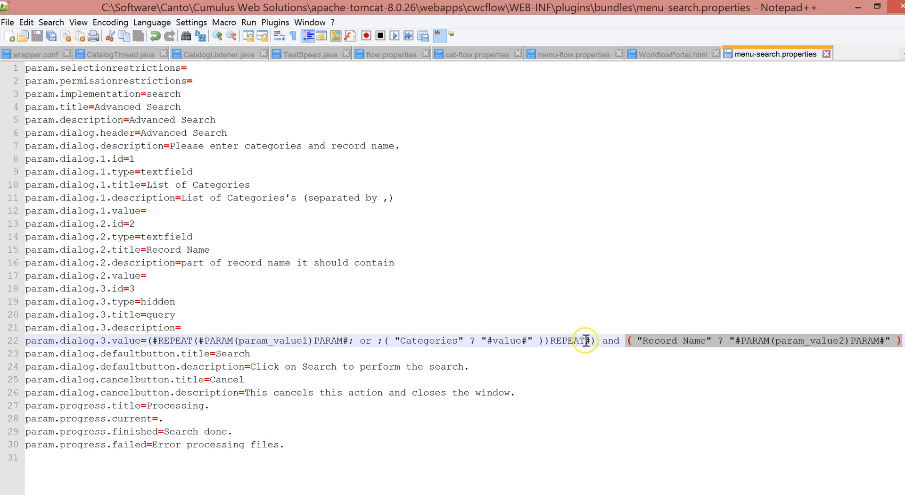
double_click(509, 339)
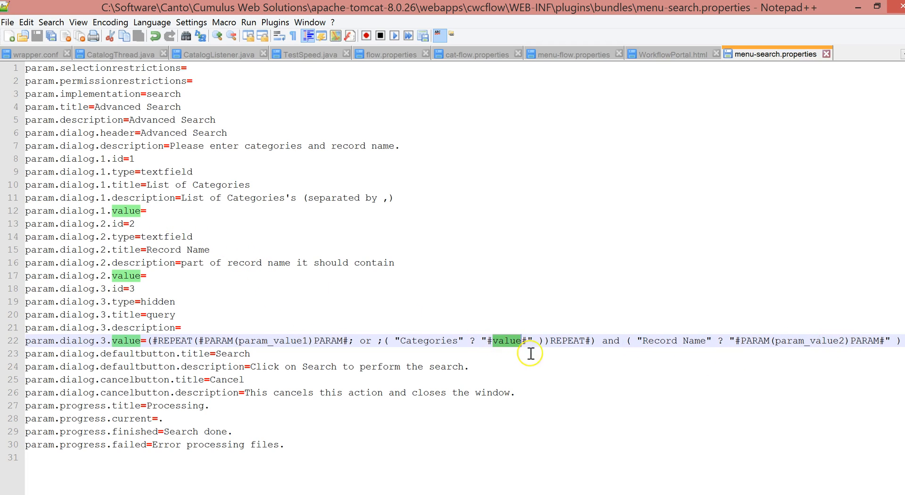
Highlight the comma separator in the param.dialog.1.description line.
left_click(498, 340)
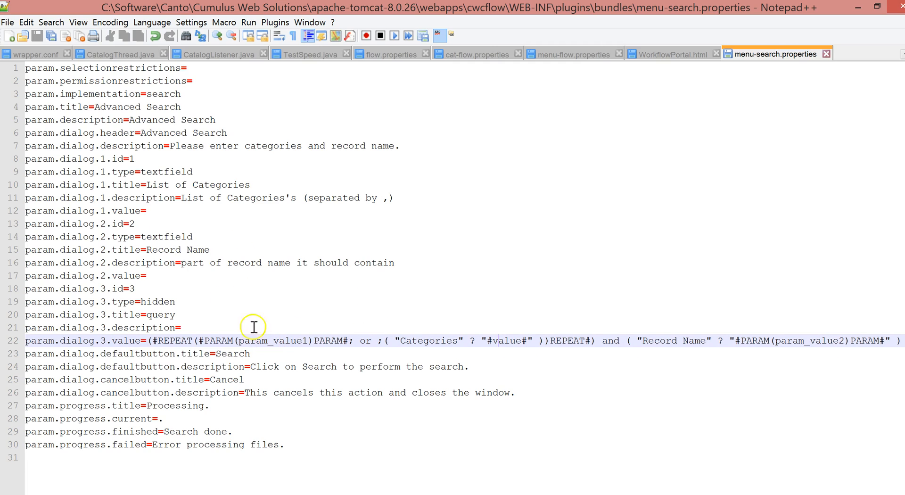
left_click(387, 198)
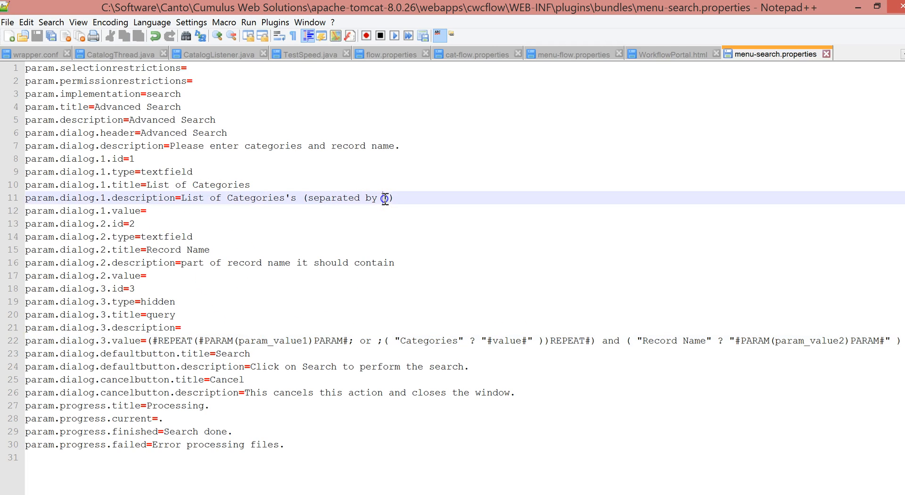
left_click_drag(387, 198, 390, 198)
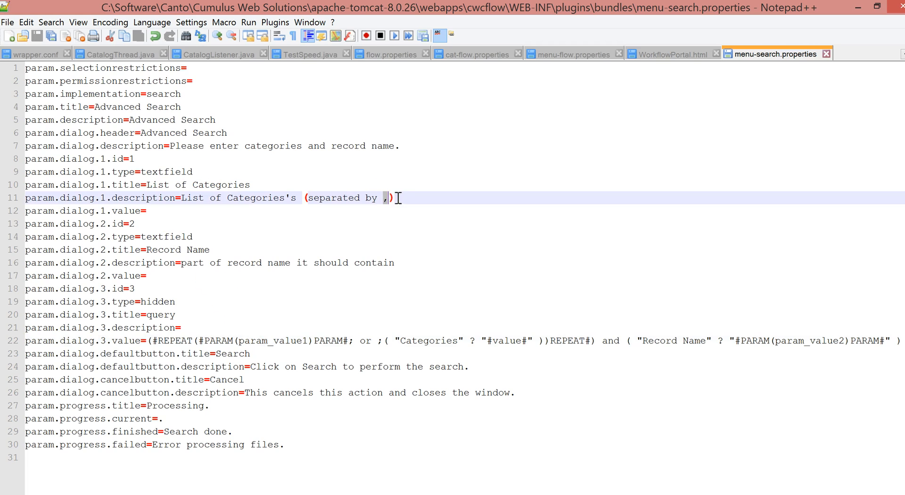
In the param.dialog.3.value query, highlight the REPEAT opening, param_value1, the repeated "Categories" condition and the "or" separator.
left_click(284, 340)
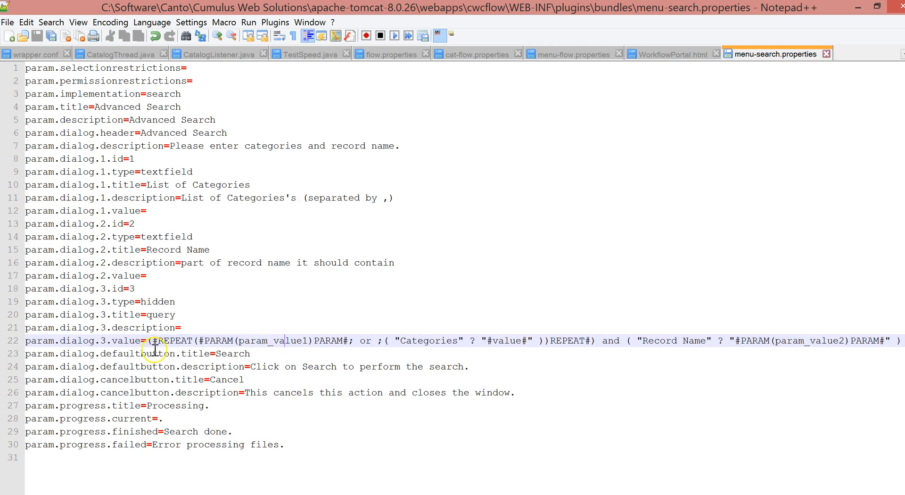
left_click_drag(151, 341, 349, 340)
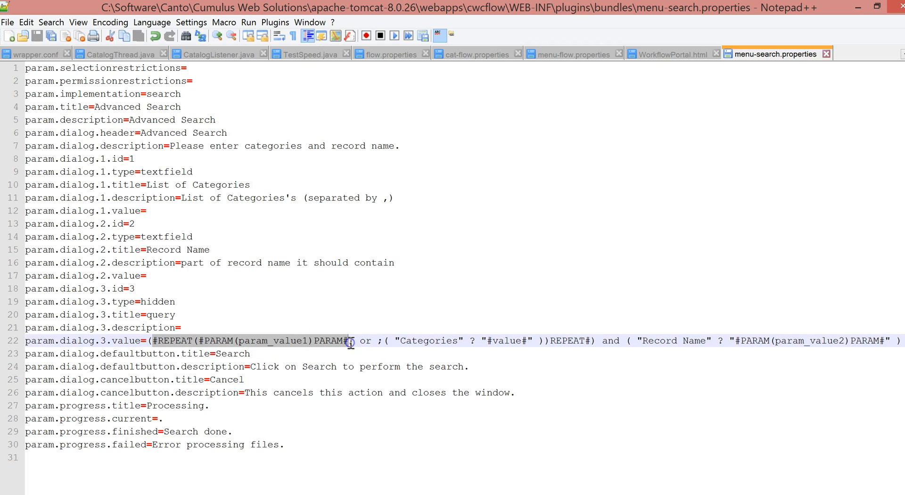
double_click(295, 340)
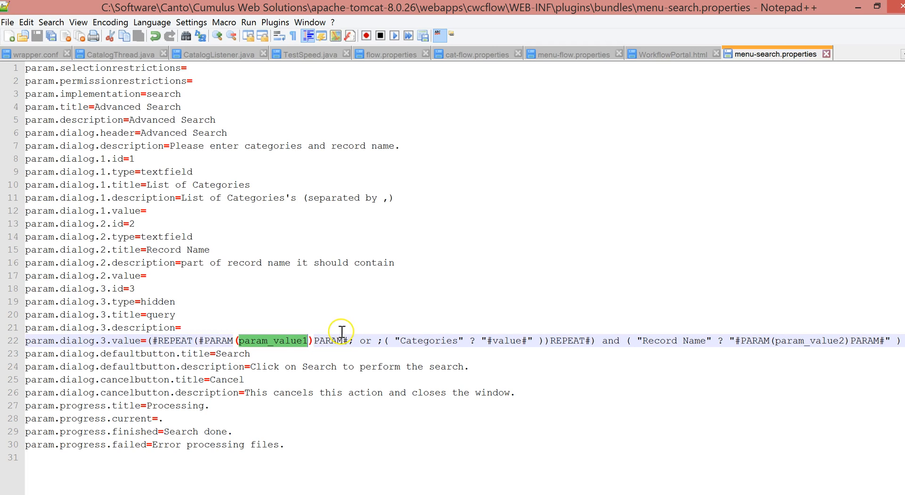
left_click_drag(389, 340, 589, 344)
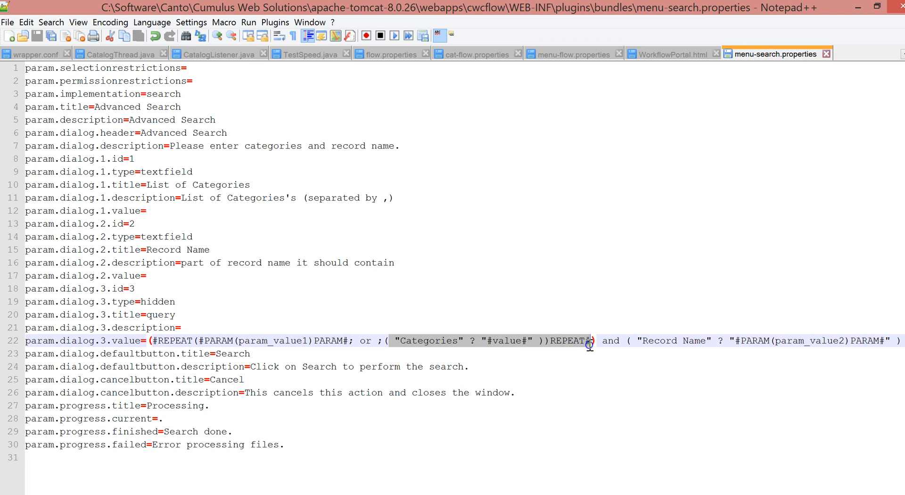
double_click(365, 341)
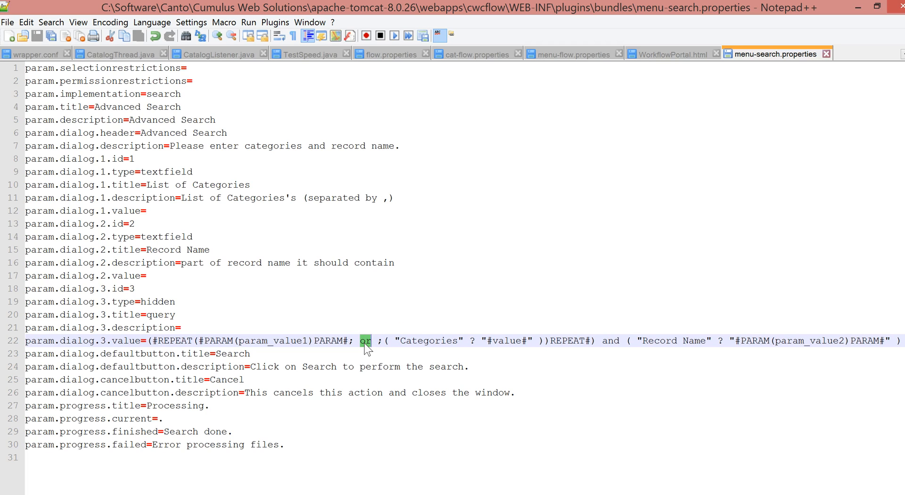
Go through the default button, cancel button and progress parameters below the query line.
key("Up")
key("Down")
key("Down")
key("Down")
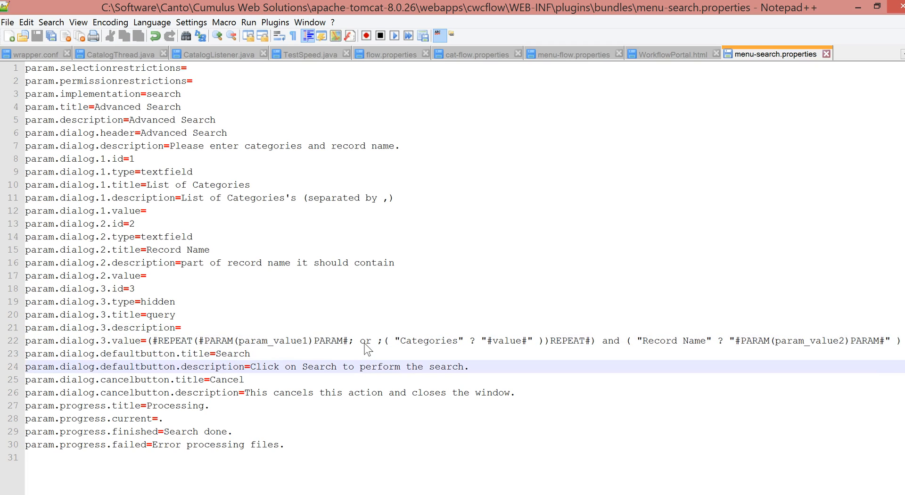
key("Up")
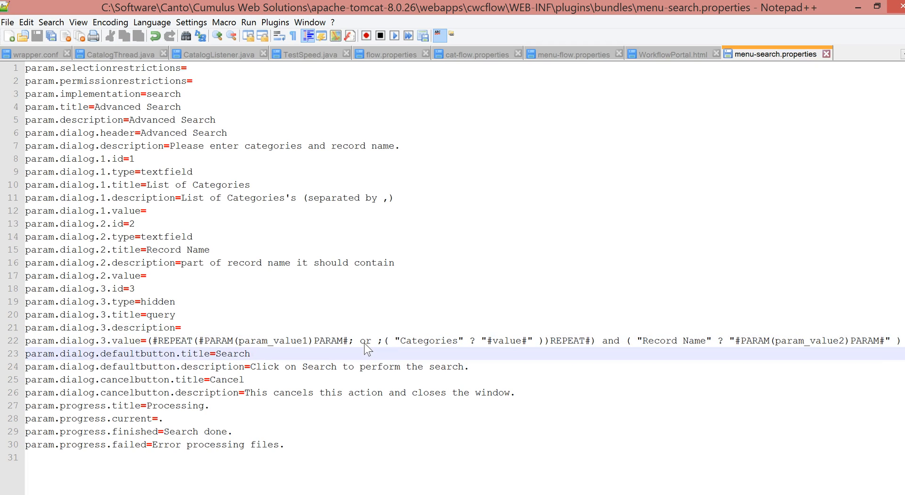
key("Down")
key("Down")
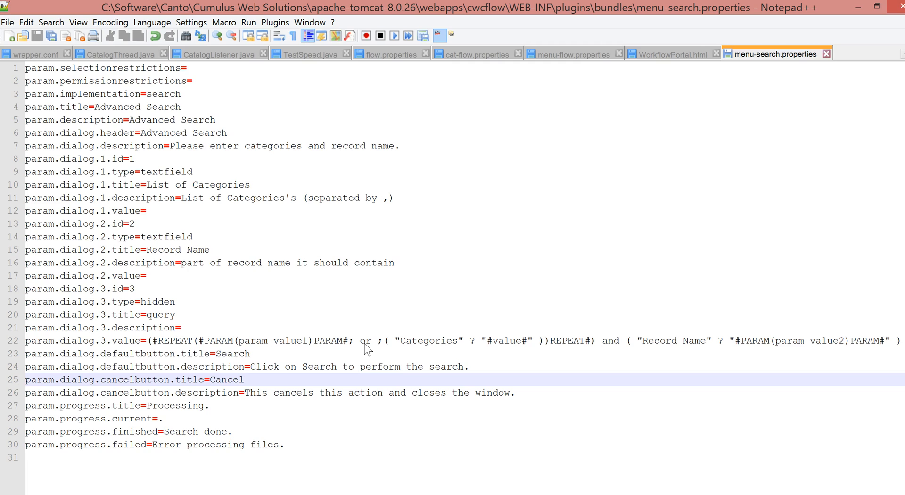
key("Down")
key("Down")
key("Down")
key("Down")
key("Down")
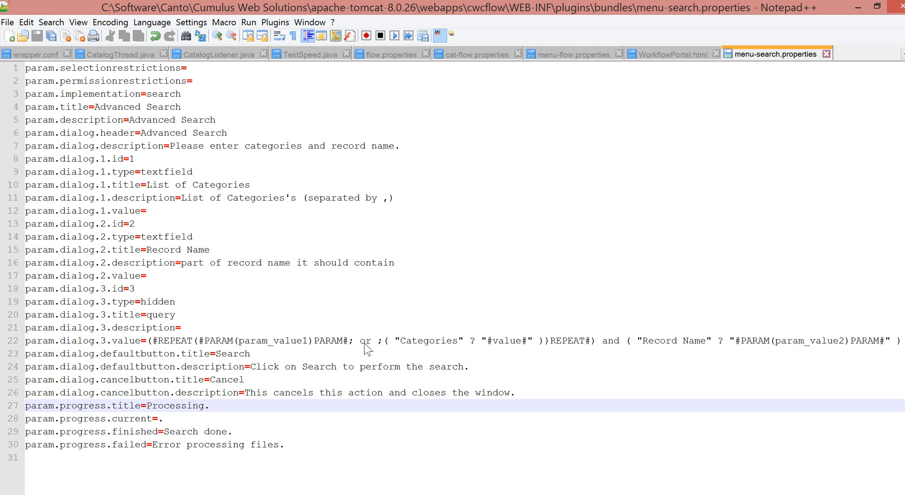
key("Down")
key("Up")
key("Up")
key("Up")
key("Up")
key("Up")
key("Up")
key("Up")
key("Up")
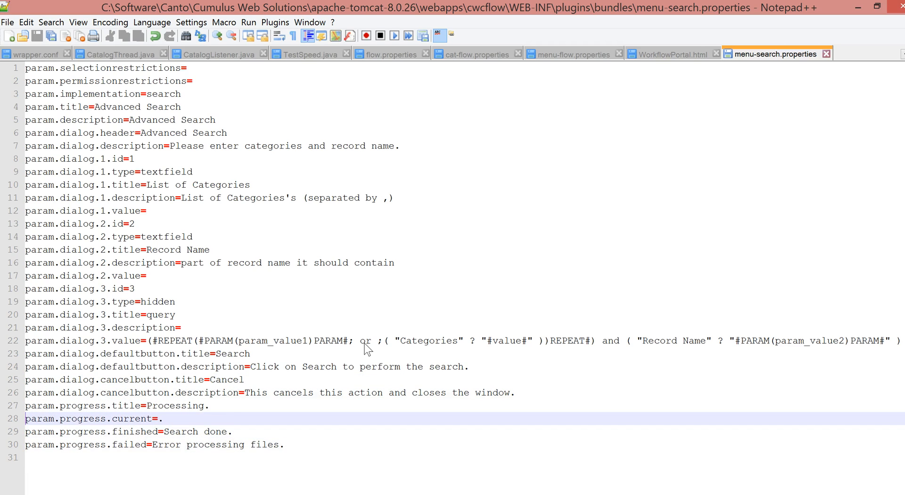
key("Up")
key("Up")
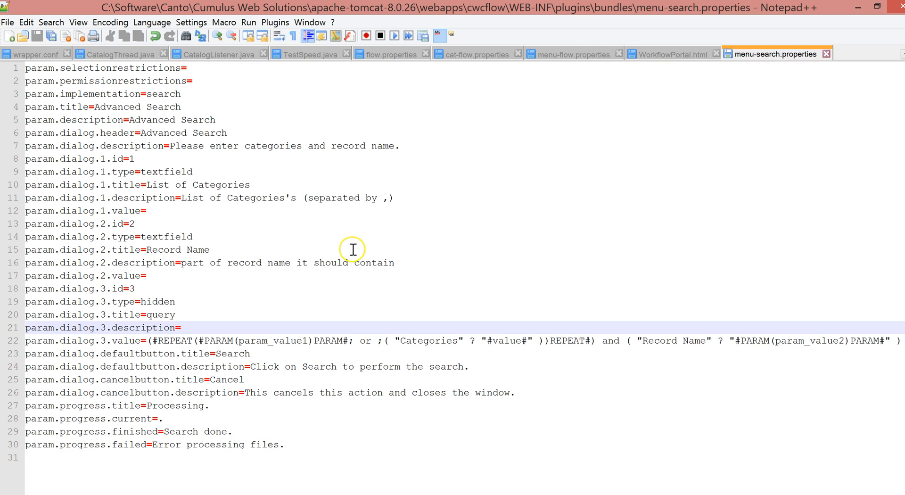
Switch to File Explorer and browse from apache-tomcat-8.0.26 to the webapps\cwc\WEB-INF\plugins folder.
left_click(243, 494)
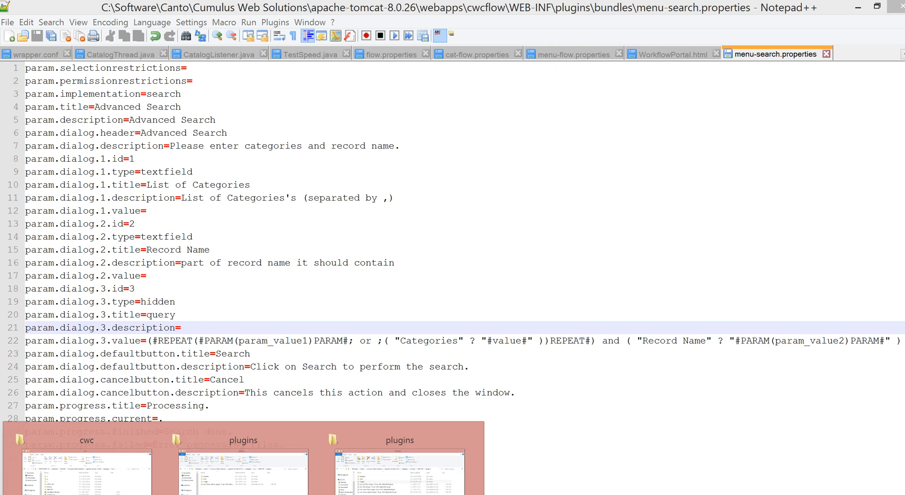
left_click(254, 480)
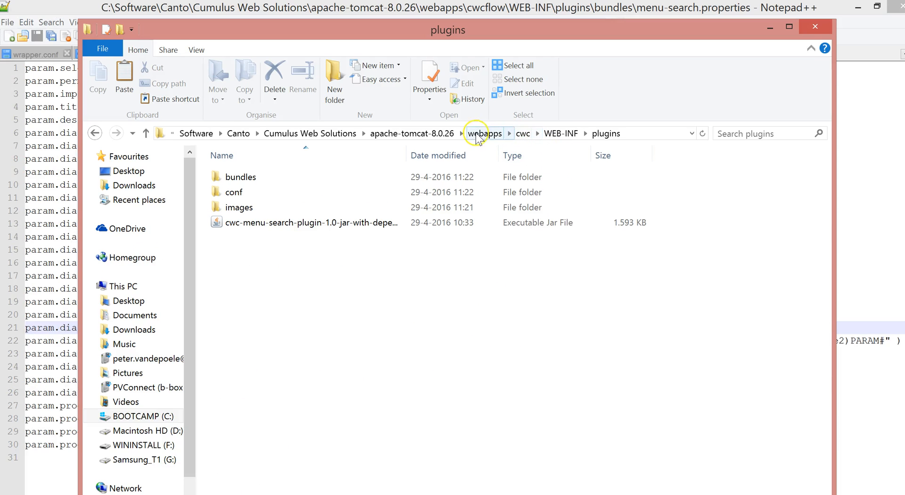
left_click(427, 134)
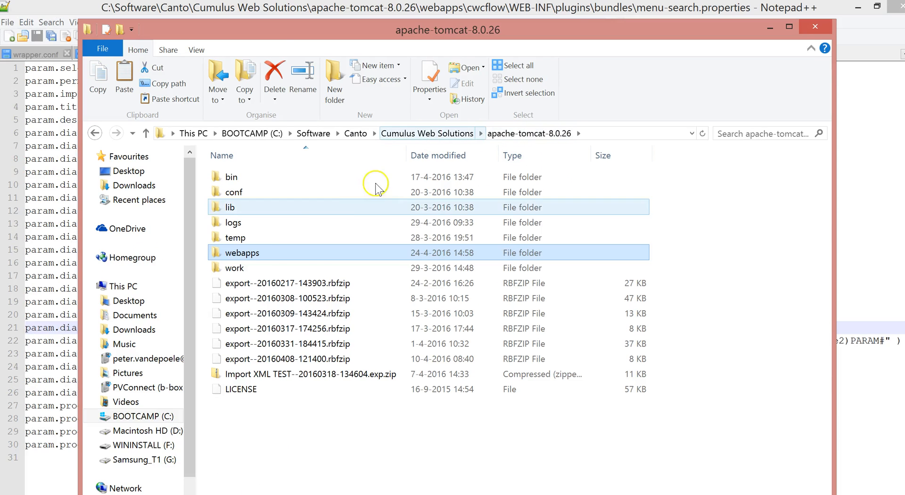
double_click(301, 252)
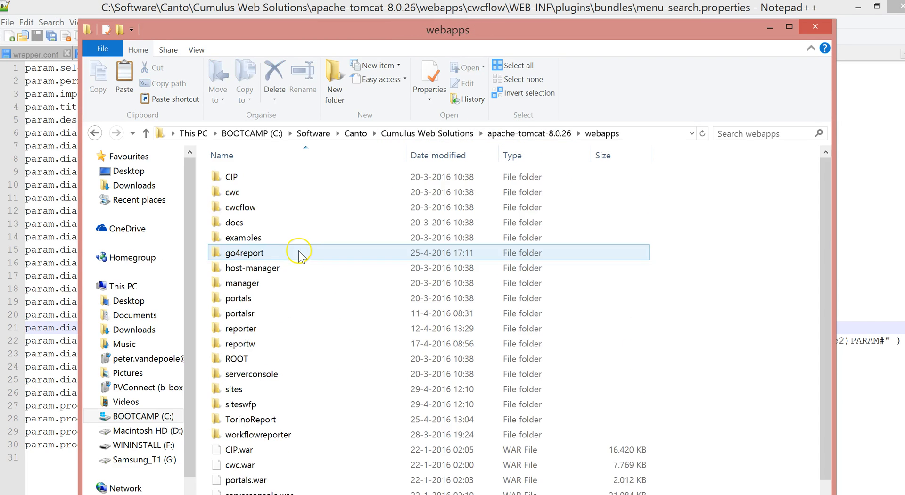
double_click(232, 193)
left_click(257, 274)
double_click(257, 271)
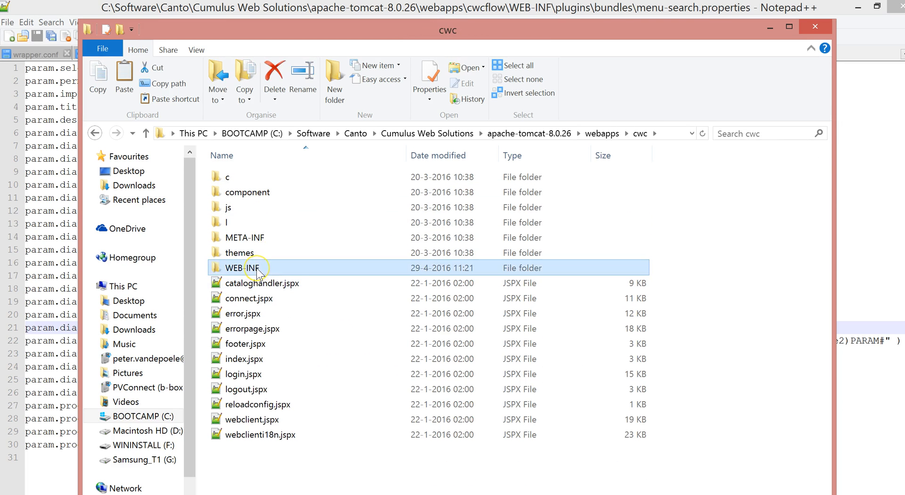
left_click(218, 225)
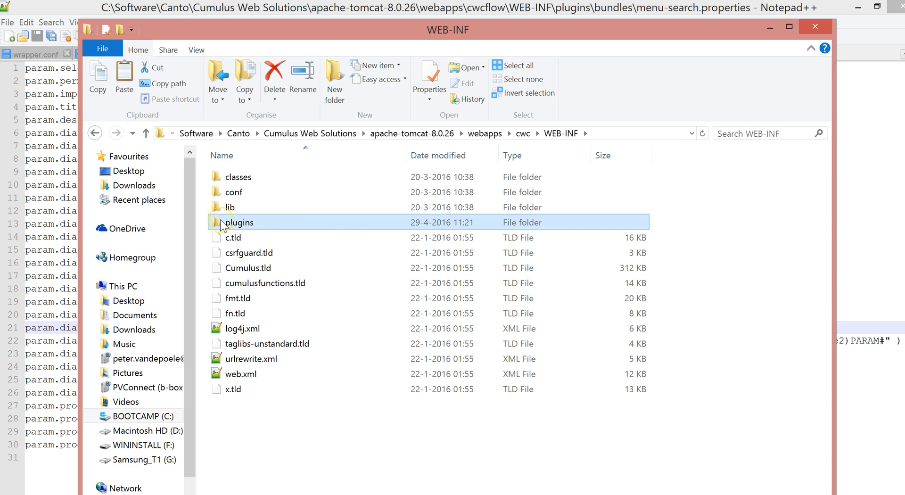
double_click(221, 224)
left_click(290, 180)
left_click(255, 271)
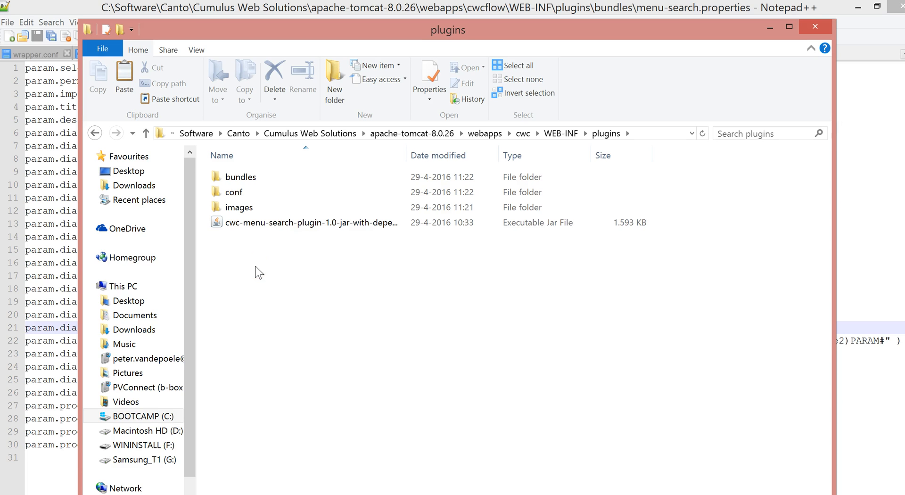
Widen the Name column and duplicate cwc-menu-search-plugin-1.0-jar-with-dependencies.jar within the plugins folder.
left_click(248, 226)
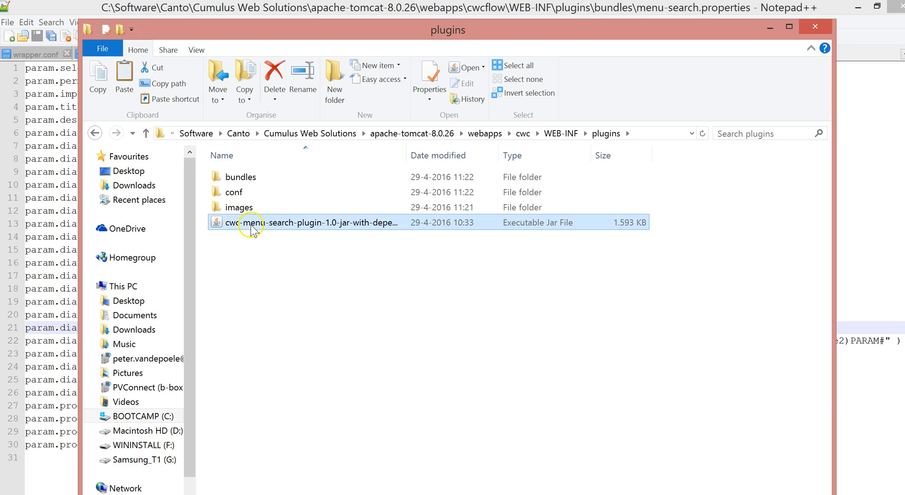
left_click_drag(406, 155, 475, 155)
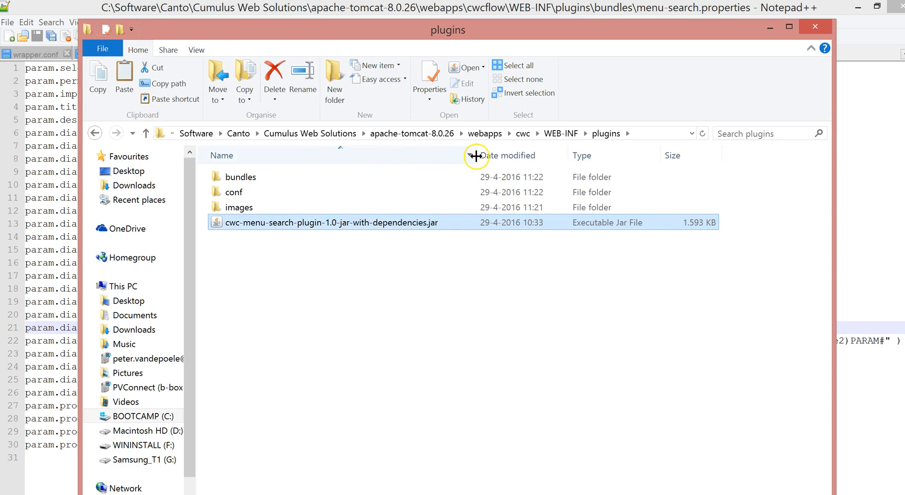
left_click(279, 225)
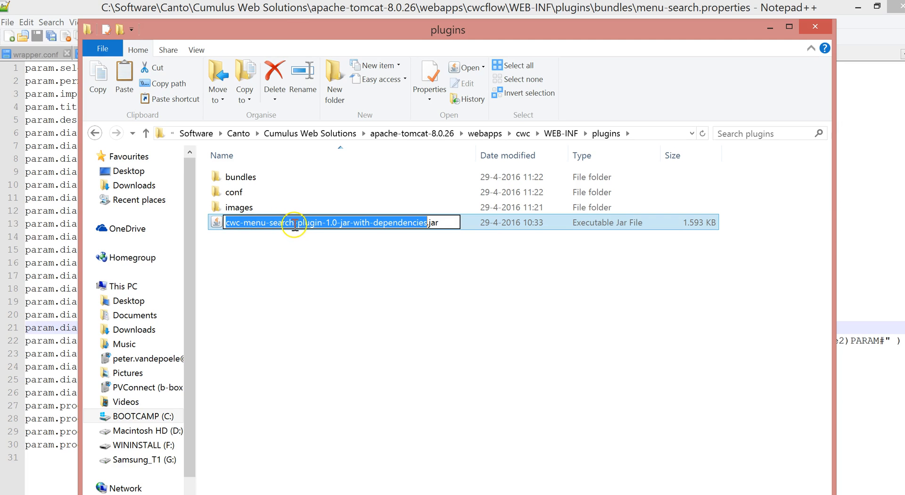
key("Return")
left_click(224, 232)
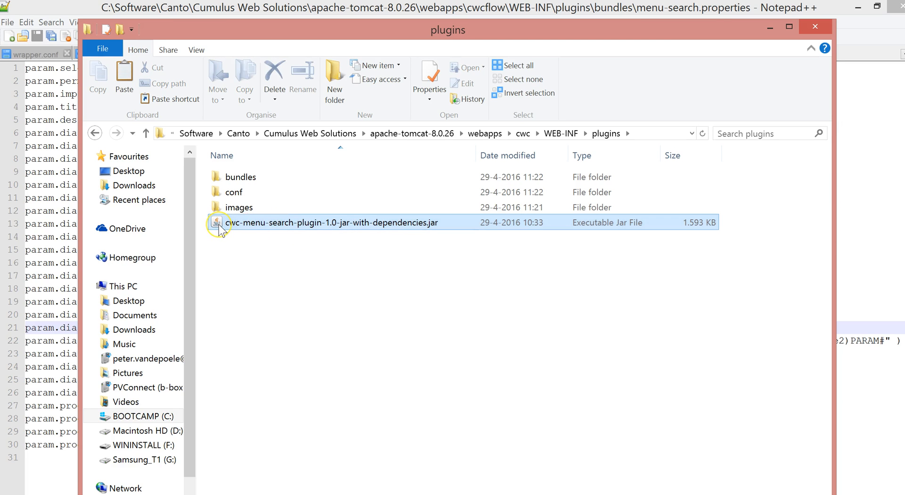
key("ctrl+c")
key("ctrl+v")
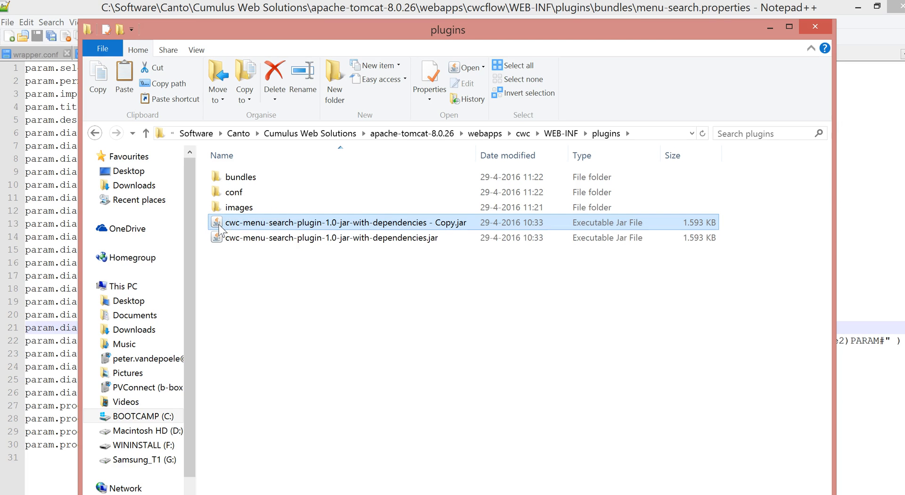
Try to rename the original plugin jar as cwc-menu-search2-plugin-1.0-jar-with-dependencies.jar.
left_click(289, 239)
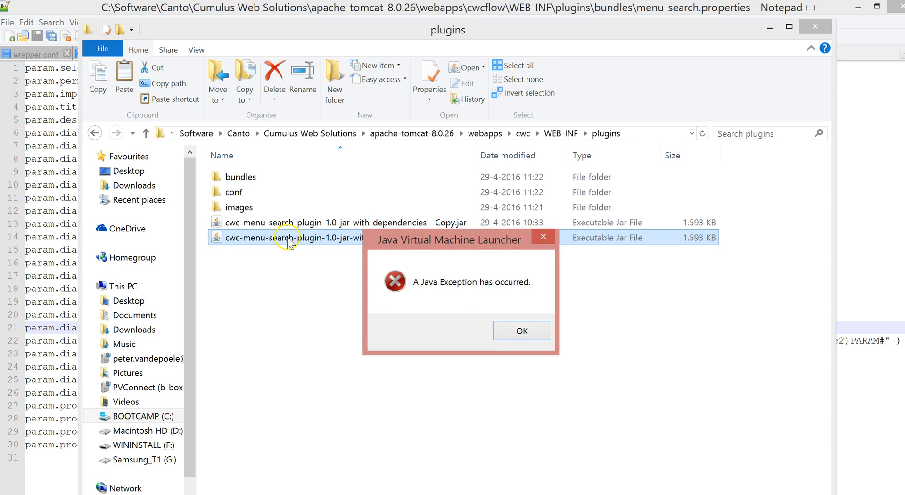
left_click(523, 331)
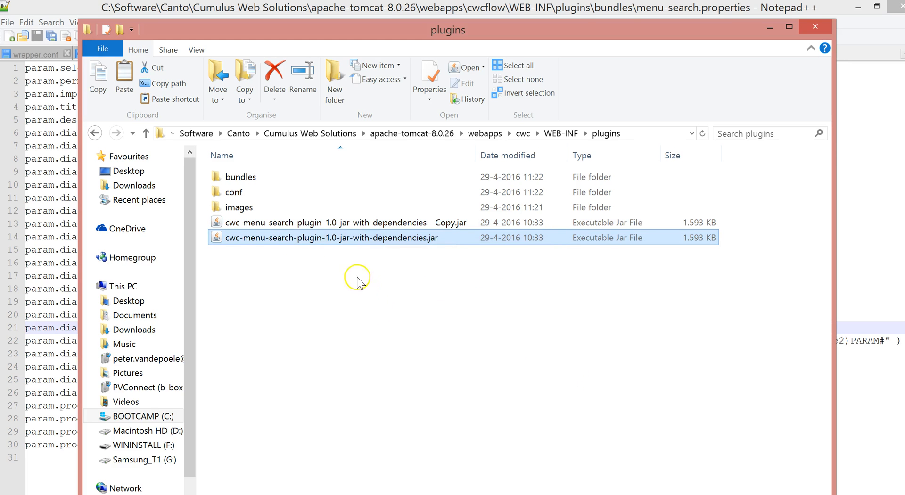
left_click(320, 239)
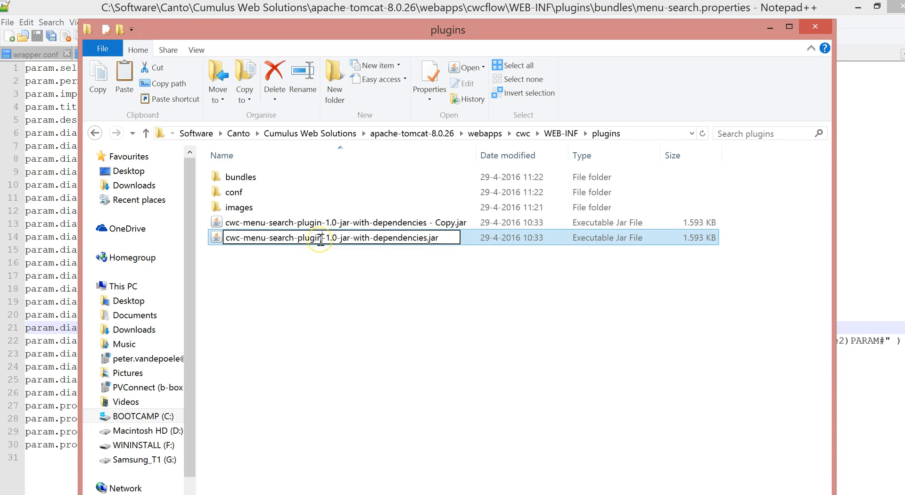
type("2")
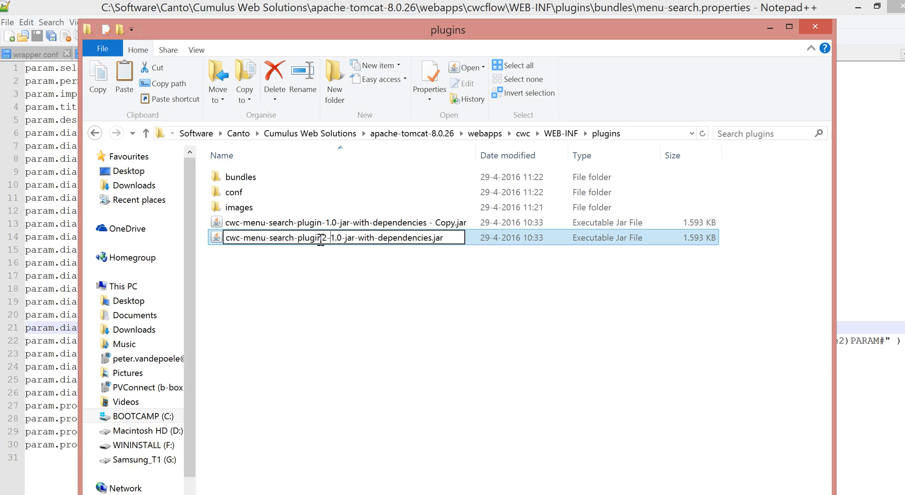
key("BackSpace")
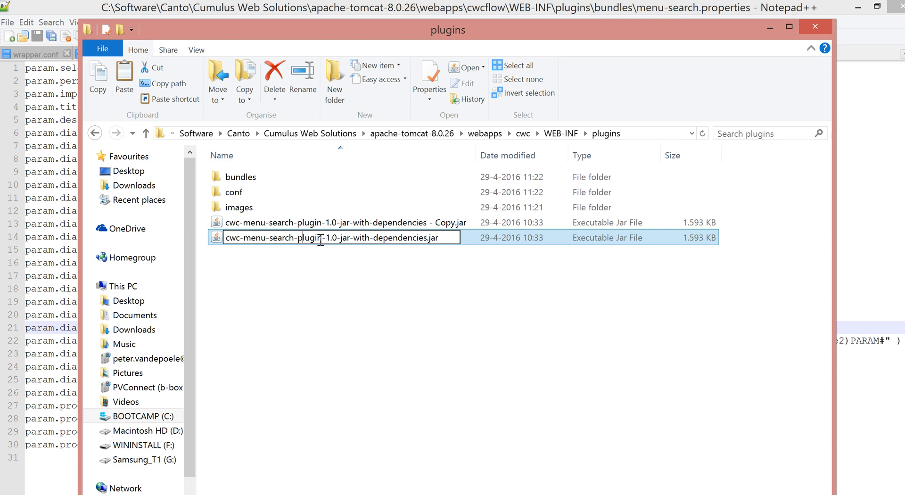
key("Left")
key("Left")
type("2")
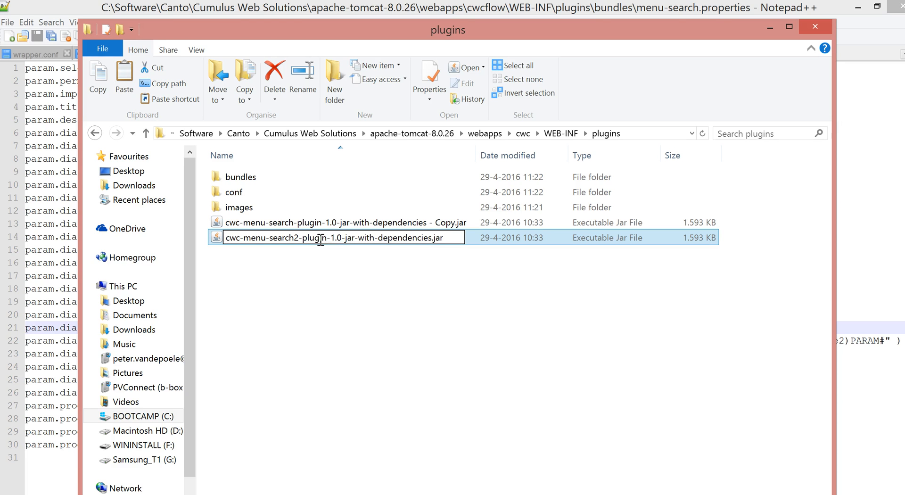
key("Return")
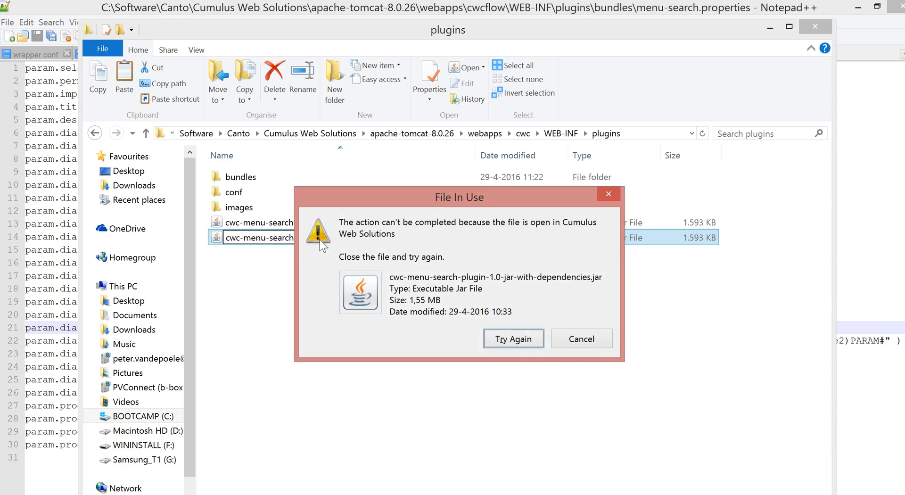
left_click(583, 339)
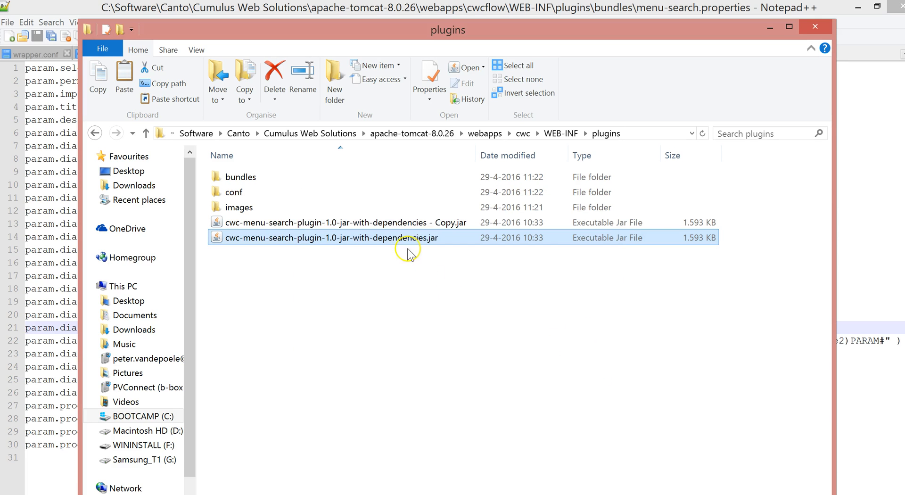
Rename the copied plugin jar as cwc-menu-search2-plugin-1.0-jar-with-dependencies.jar.
left_click(348, 225)
left_click(347, 224)
key("Right")
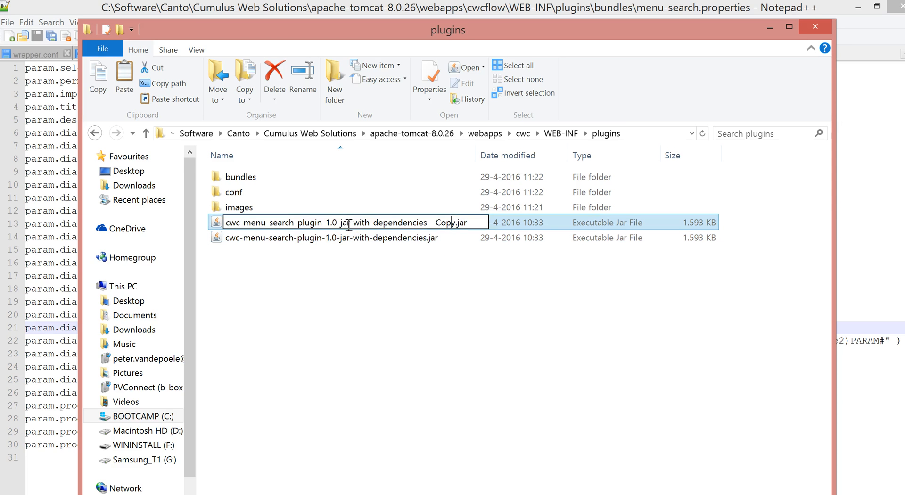
key("Left")
key("Left")
key("Left")
key("Left")
key("Left")
key("Left")
key("Left")
key("Left")
key("Left")
key("Left")
key("Left")
key("Left")
key("Left")
key("Left")
key("Left")
type("2")
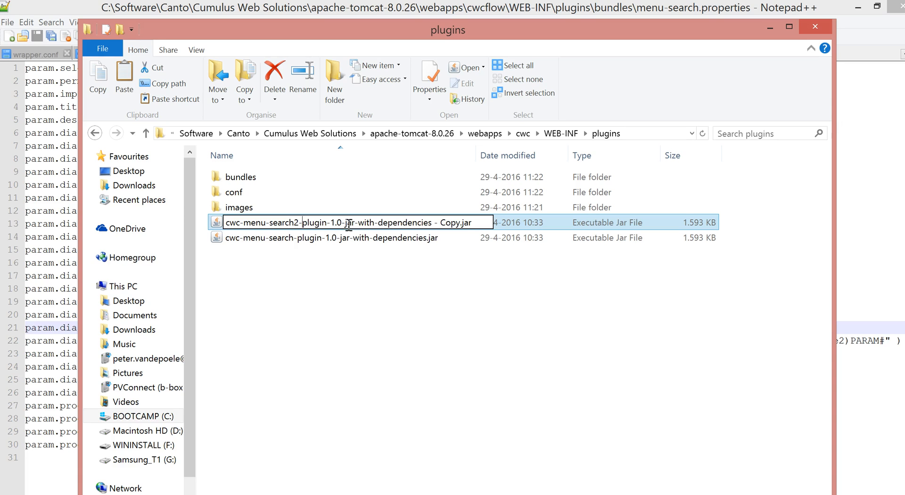
key("BackSpace")
key("BackSpace")
key("BackSpace")
key("BackSpace")
key("BackSpace")
key("BackSpace")
key("BackSpace")
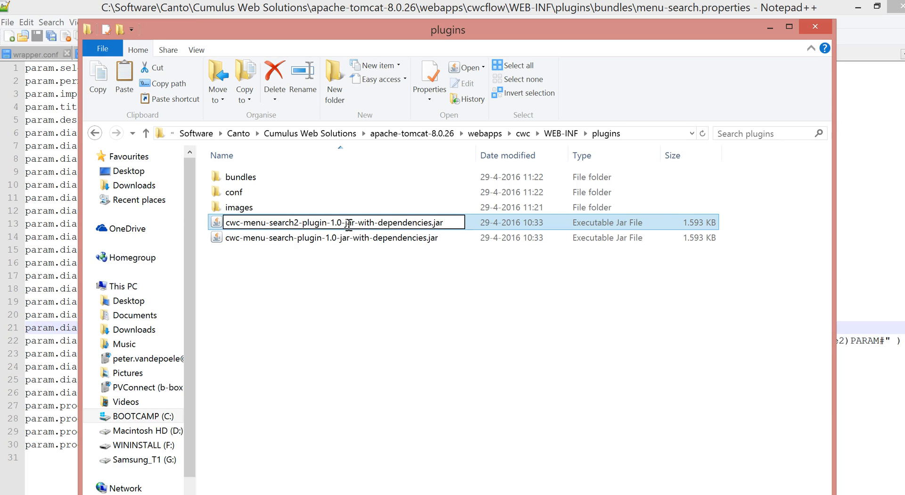
key("Return")
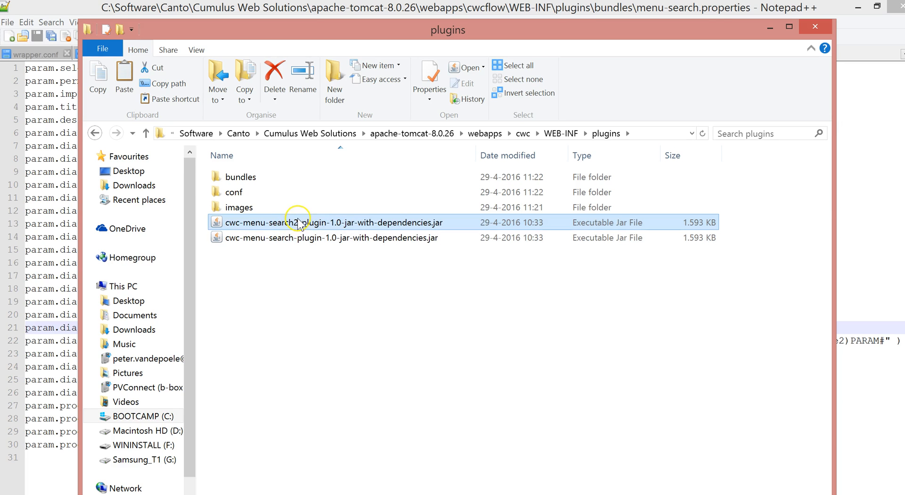
Open the bundles folder inside plugins and duplicate menu-search.properties there.
double_click(216, 182)
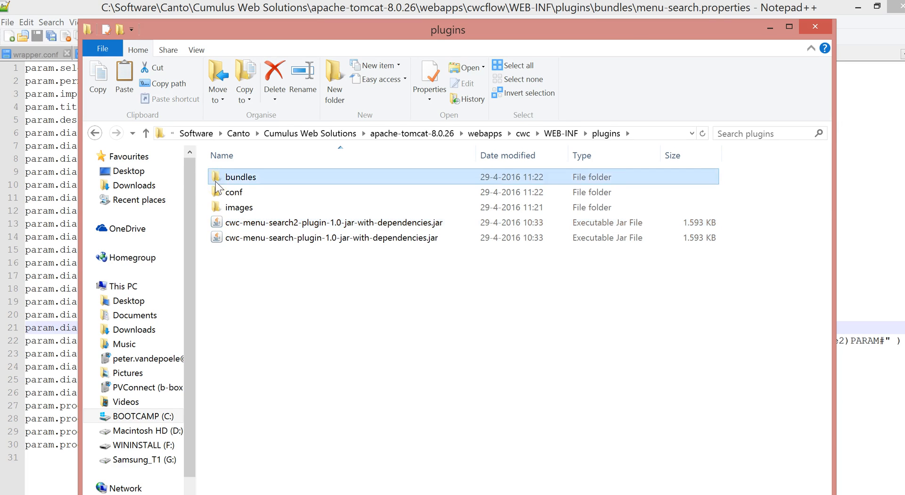
left_click(217, 180)
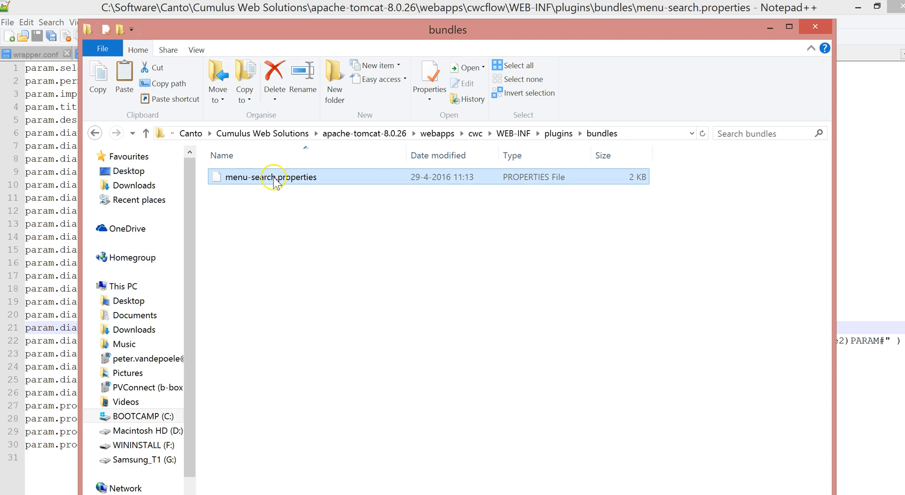
left_click(559, 133)
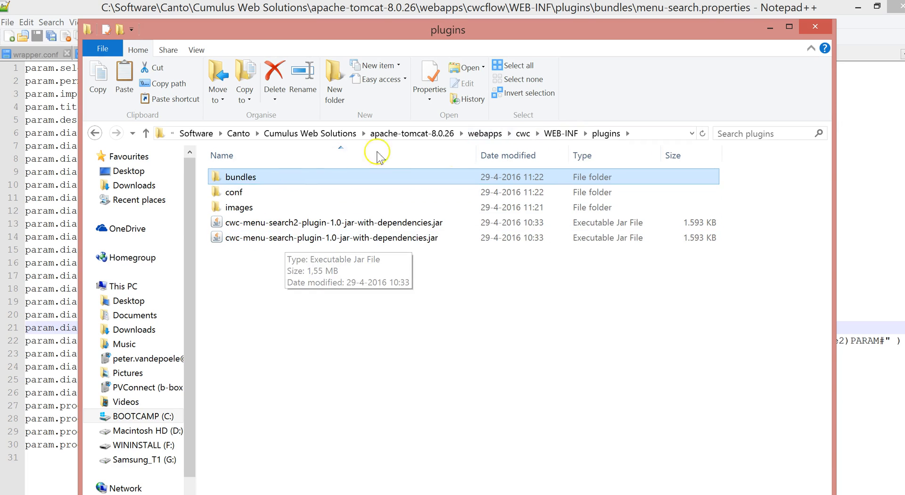
double_click(216, 177)
key("ctrl+c")
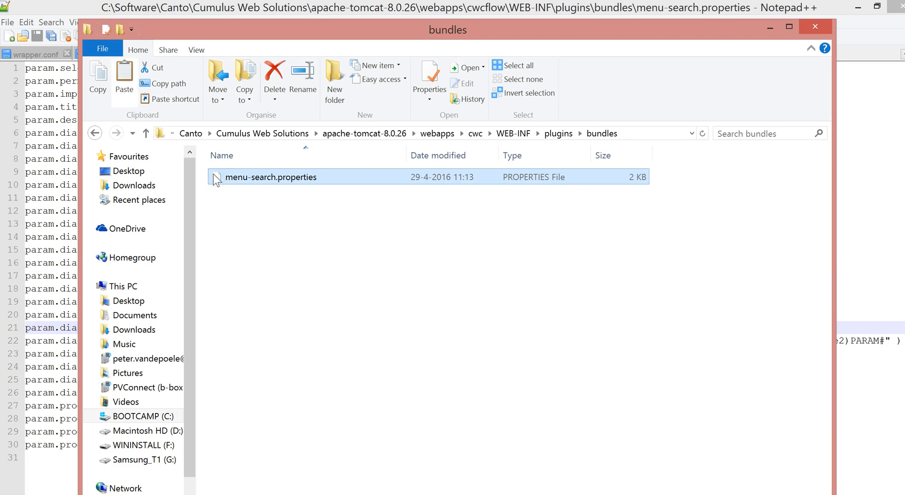
key("ctrl+v")
Rename the copied properties file as menu-search2.properties.
left_click(287, 176)
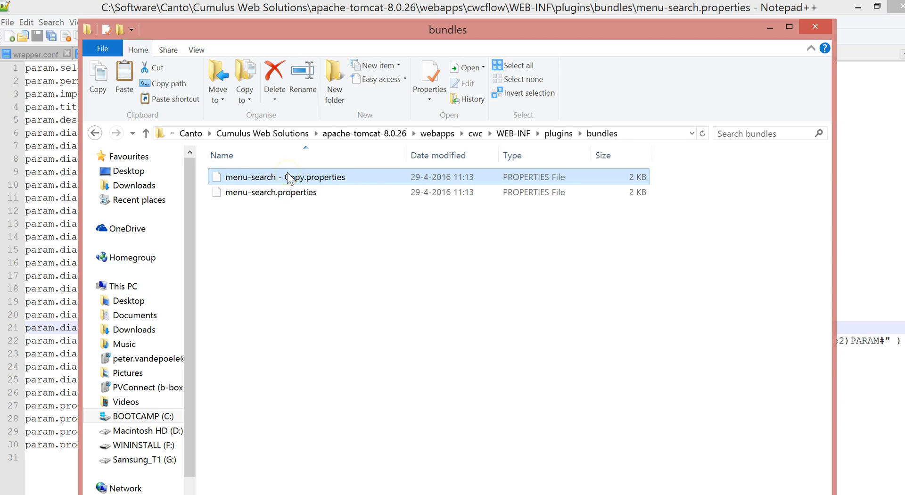
key("Right")
key("BackSpace")
key("BackSpace")
key("BackSpace")
key("BackSpace")
key("BackSpace")
key("BackSpace")
key("BackSpace")
type("2")
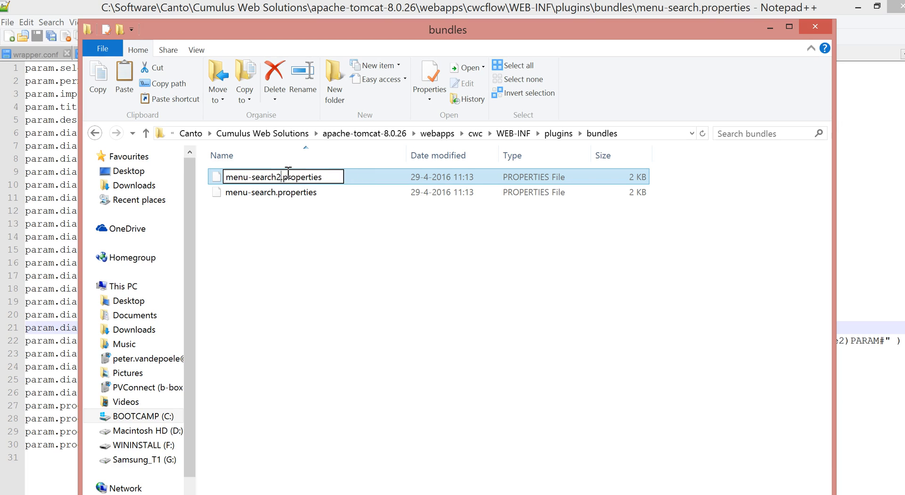
key("Return")
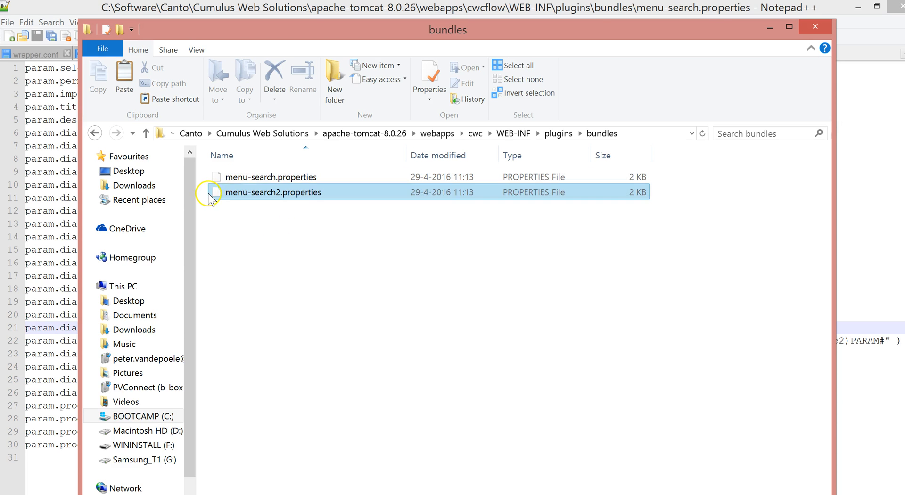
Open menu-search2.properties in Notepad++ and set its param.title, param.description and param.dialog.header values to Advanced Search2.
right_click(216, 194)
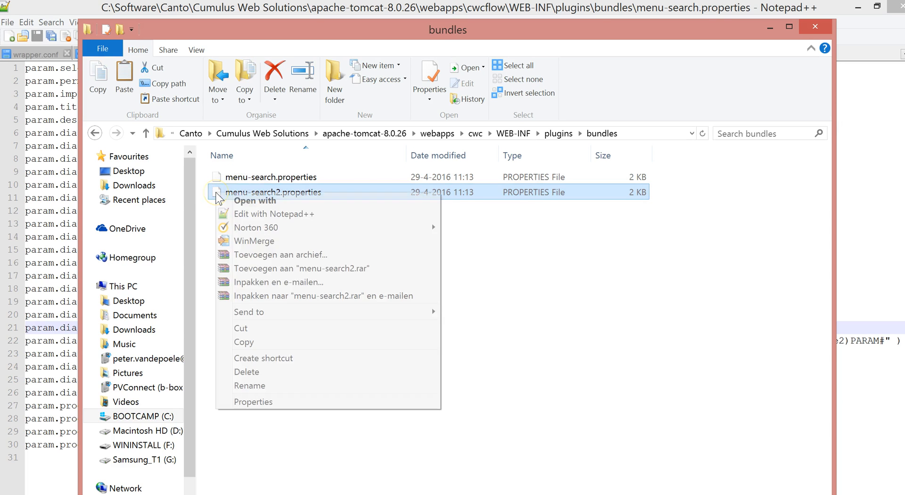
left_click(262, 214)
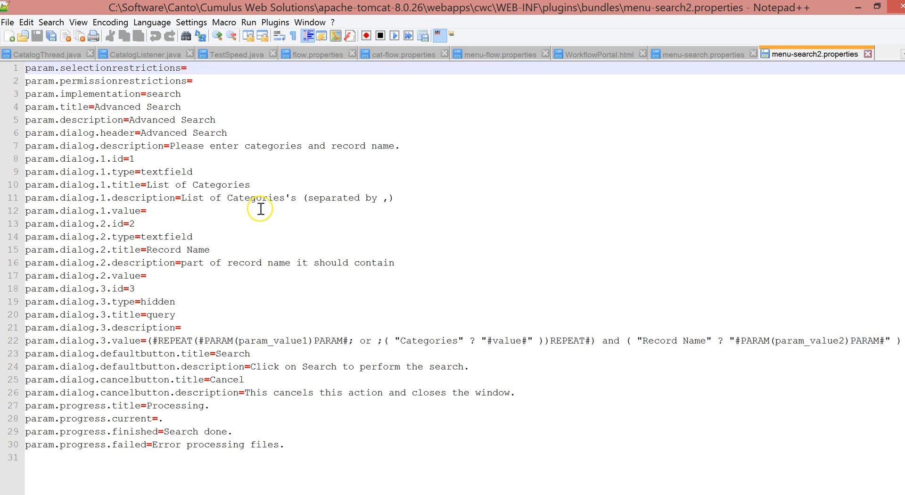
left_click(189, 106)
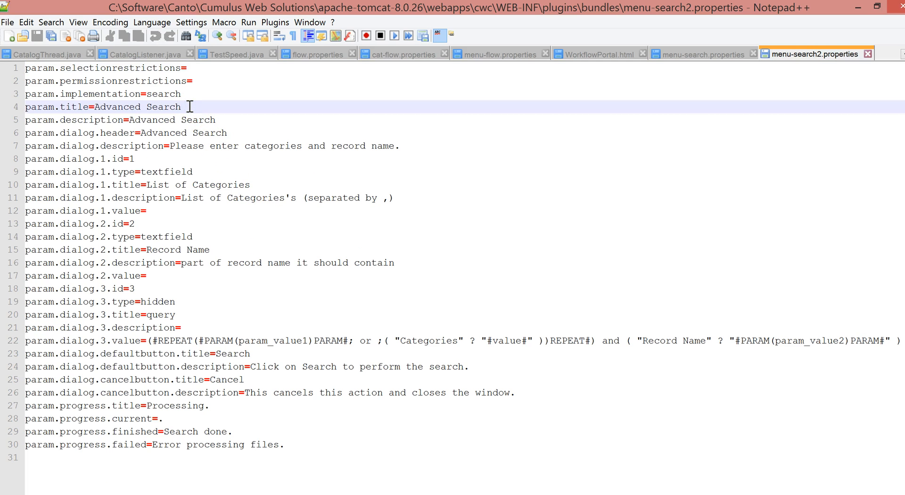
type("2")
key("Down")
key("Right")
key("Right")
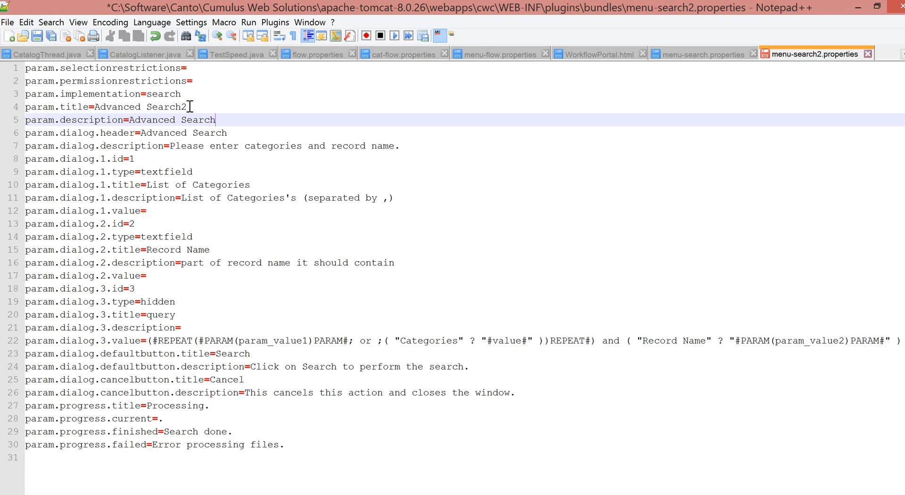
type("2")
key("Down")
type("2")
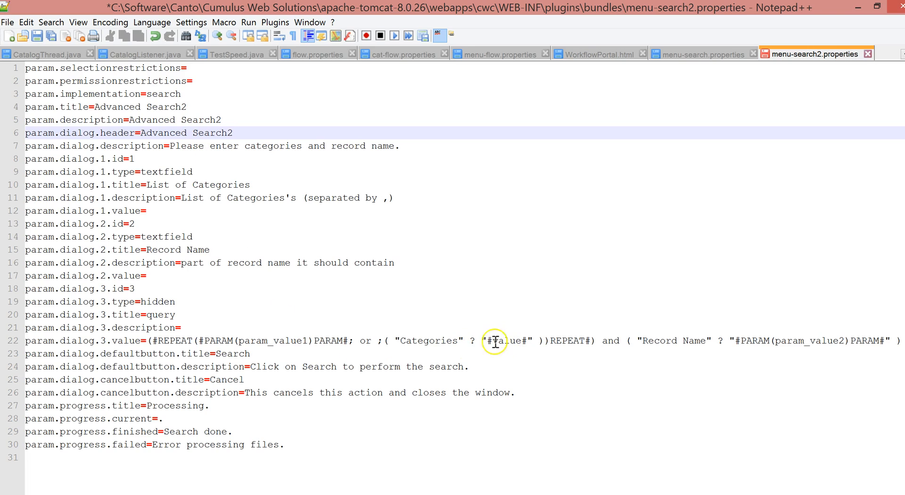
Delete the five param.dialog.2 lines that define the Record Name text field, from id through value.
left_click(179, 232)
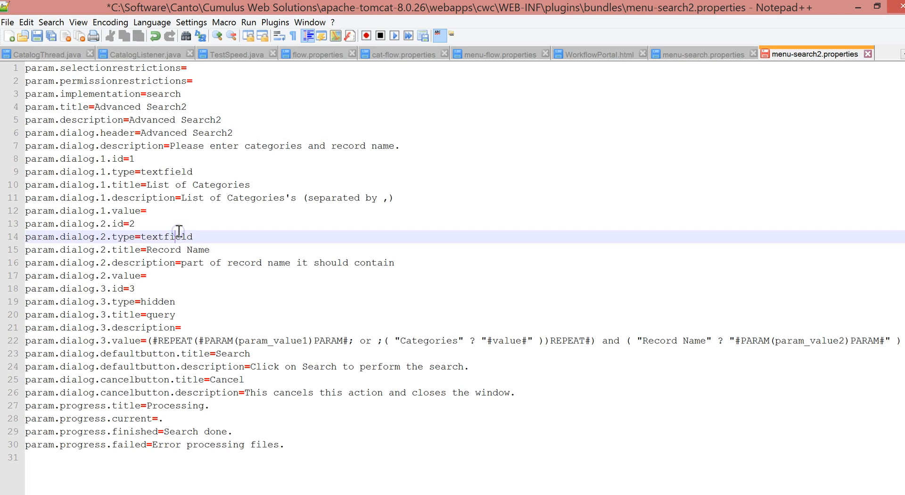
key("Up")
key("Down")
key("Home")
key("Up")
key("shift+Down")
key("shift+Down")
key("shift+Down")
key("shift+Down")
key("shift+Down")
key("shift+Down")
key("shift+Down")
key("shift+Down")
key("shift+Up")
key("shift+Up")
key("shift+Up")
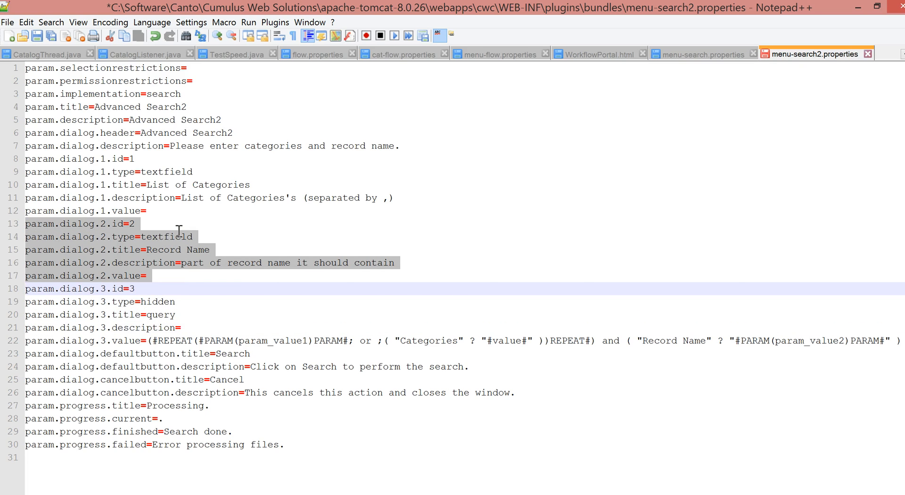
key("Delete")
In the param.dialog.3.value query, replace the "or" separator of the REPEAT expression with "and".
key("Down")
key("Down")
key("Down")
key("Down")
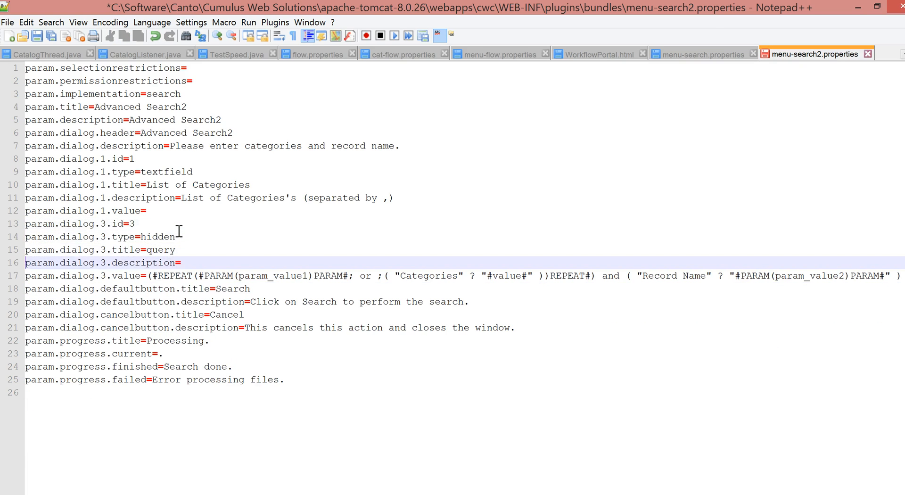
key("Right")
key("Right")
key("Right")
key("Right")
key("Right")
key("Right")
key("Right")
key("Right")
key("Right")
key("Right")
key("Right")
key("Right")
key("Right")
key("Right")
key("Right")
key("Right")
key("Right")
key("Right")
key("Right")
key("Right")
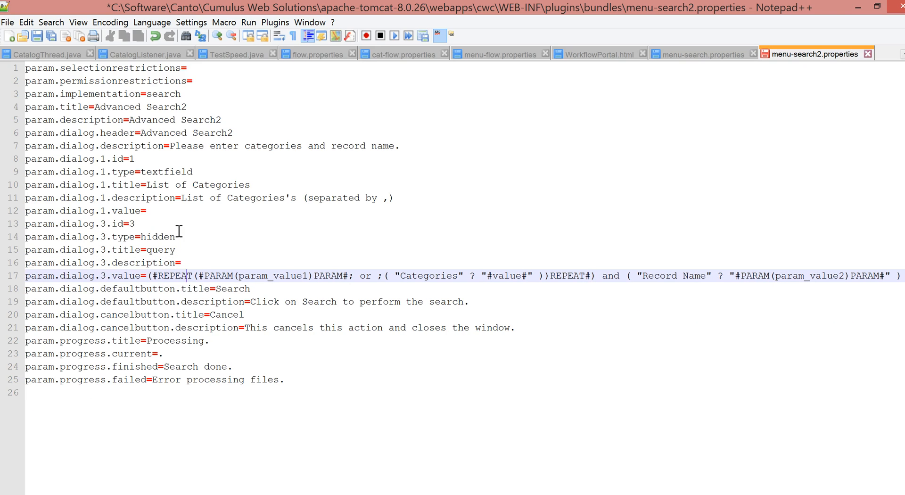
key("shift+Right")
key("shift+Right")
type("and")
Delete the trailing and ( "Record Name" ? "#PARAM(param_value2)PARAM#" ) condition from the param.dialog.3.value query, and save menu-search2.properties.
key("Right")
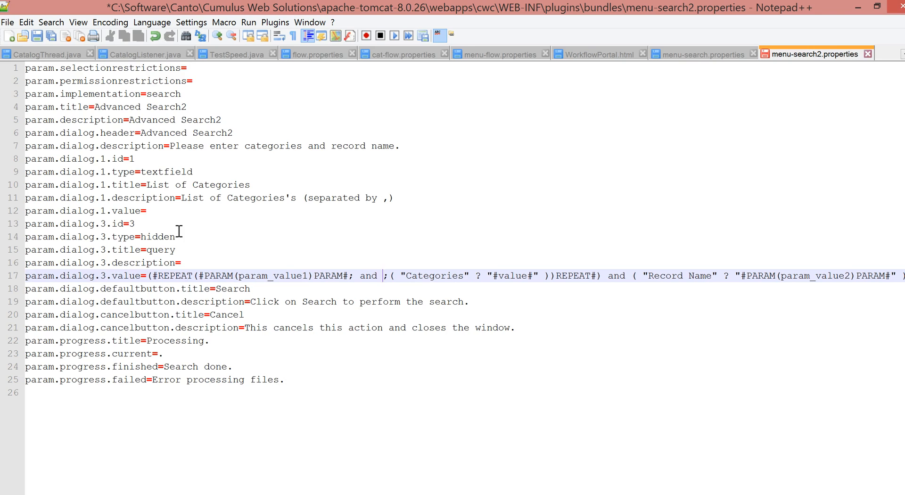
key("Right")
key("Right")
key("Right")
key("Right")
key("Right")
key("Right")
key("Right")
key("Right")
key("Right")
key("Right")
key("shift+Right")
key("shift+Right")
key("shift+Right")
key("shift+Right")
key("shift+Right")
key("shift+Right")
key("shift+Right")
key("shift+Right")
key("shift+Right")
key("shift+Right")
key("shift+Right")
key("shift+Right")
key("shift+Right")
key("shift+Right")
key("shift+Right")
key("shift+Right")
key("shift+Right")
key("shift+Right")
key("shift+Right")
key("shift+Right")
key("shift+Right")
key("shift+Right")
key("shift+Right")
key("shift+Right")
key("shift+Right")
key("shift+Right")
key("shift+Right")
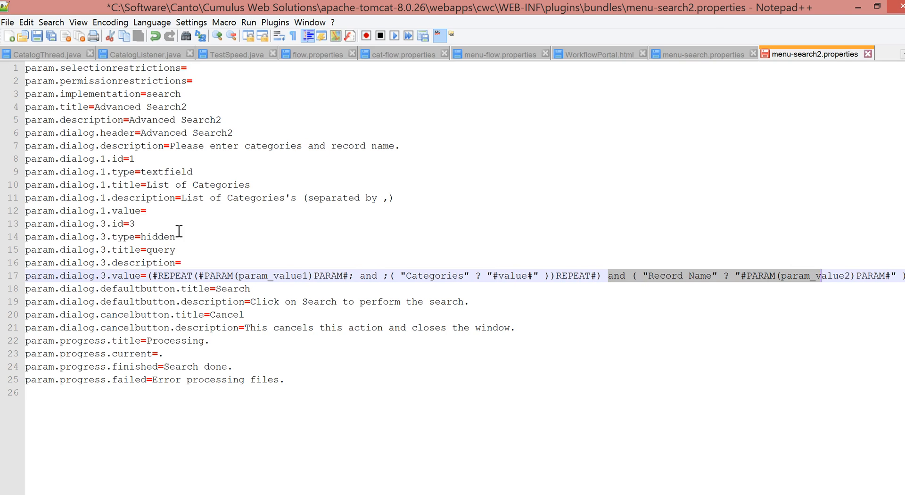
key("shift+Right")
key("shift+Right")
key("shift+Right")
key("shift+Right")
key("shift+Right")
key("shift+Right")
key("shift+Right")
key("shift+Right")
key("shift+Right")
key("shift+Right")
key("shift+Right")
key("shift+Right")
key("shift+Right")
key("shift+Right")
key("shift+Right")
key("shift+Left")
key("shift+Left")
key("shift+Left")
key("shift+Left")
key("shift+Left")
key("shift+Left")
key("shift+Left")
key("shift+Left")
key("shift+Left")
key("shift+Left")
key("shift+Left")
key("shift+Left")
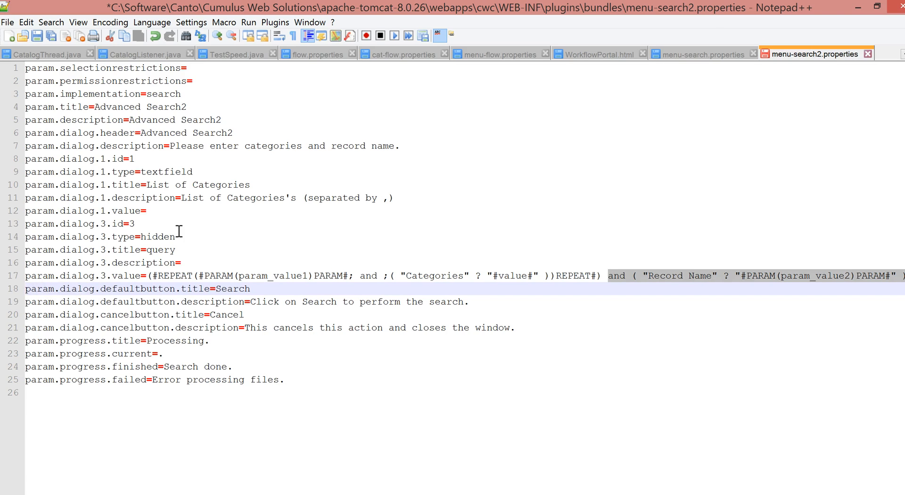
key("shift+Left")
key("BackSpace")
key("BackSpace")
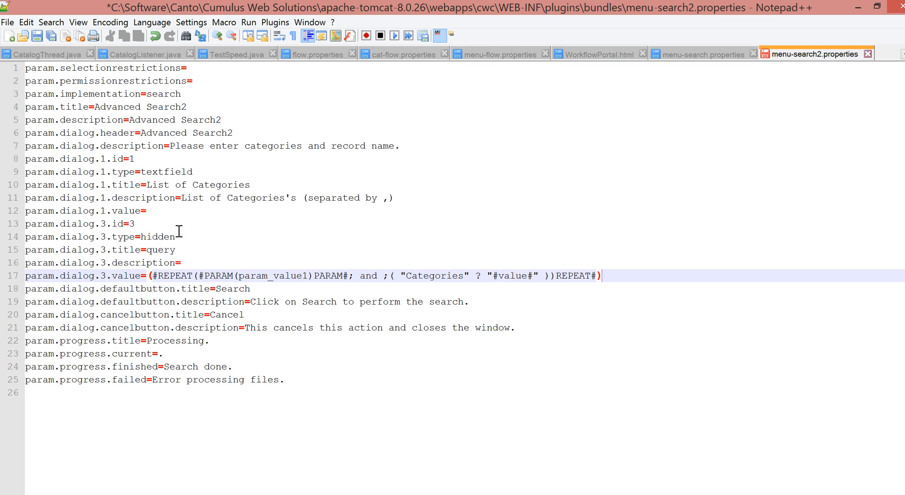
key("ctrl+s")
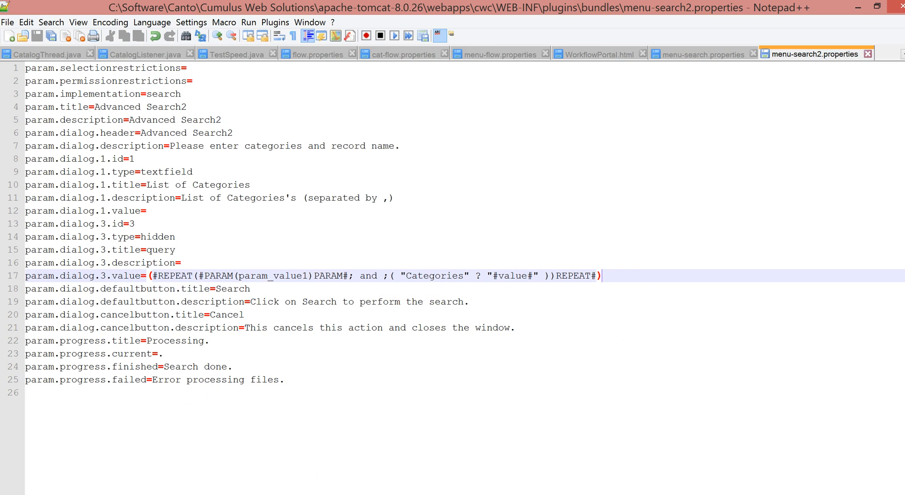
Switch to Task Manager and restart the CumulusWebSolutions service.
left_click(471, 494)
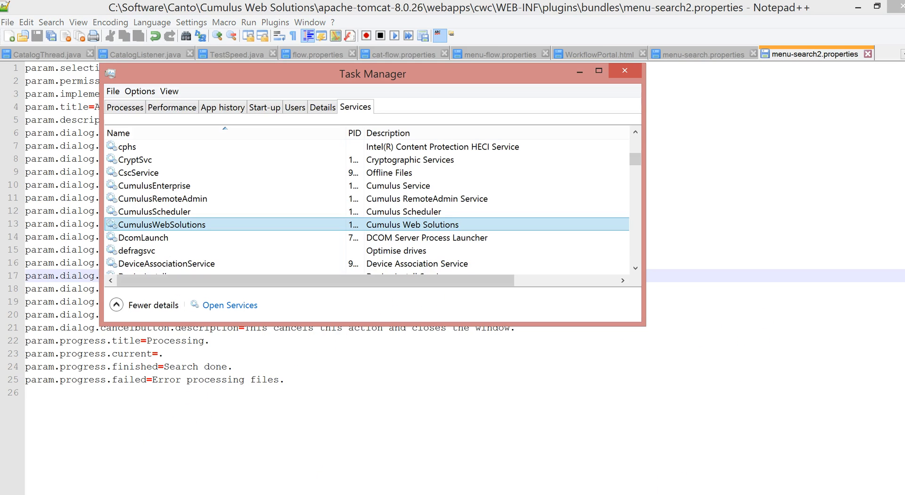
right_click(149, 225)
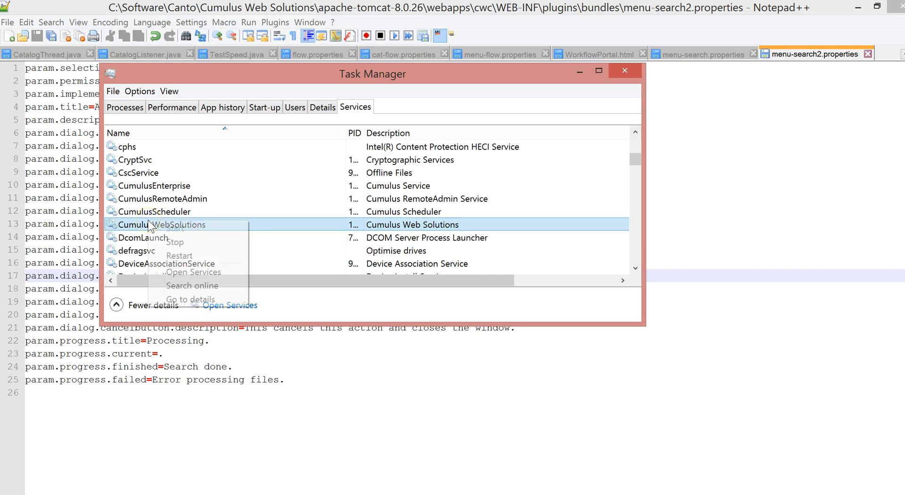
left_click(192, 256)
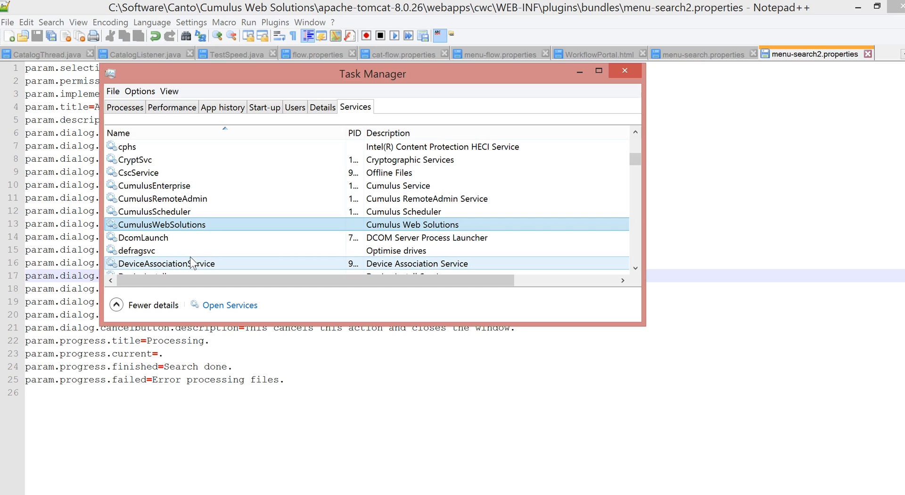
Switch to Cumulus in the browser, dismiss the open Advanced Search dialog, and log out.
left_click(181, 450)
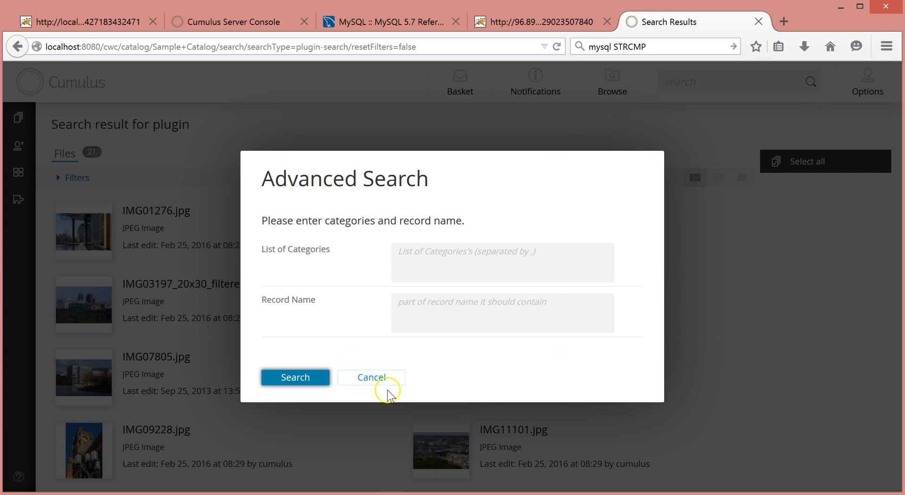
left_click(370, 377)
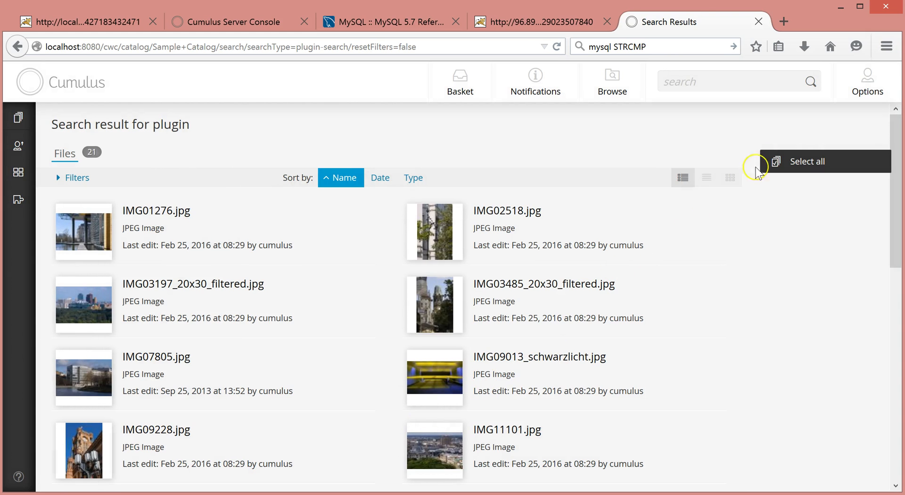
left_click(862, 94)
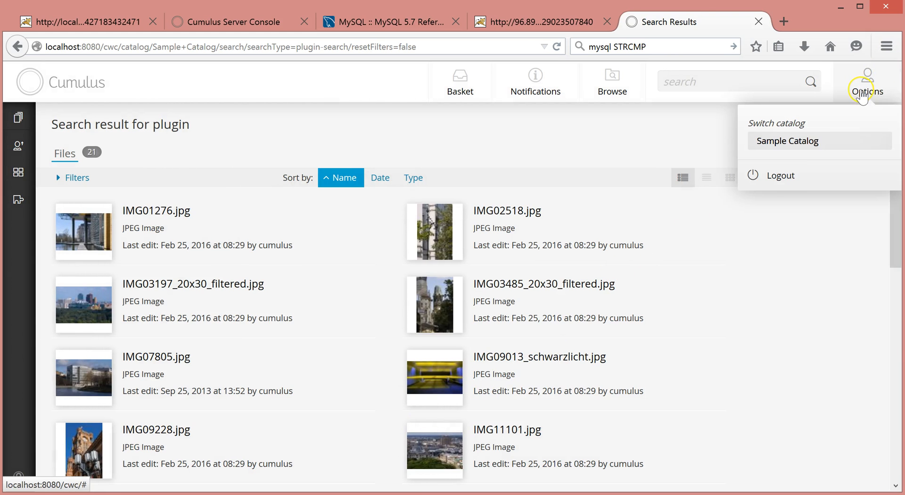
left_click(784, 180)
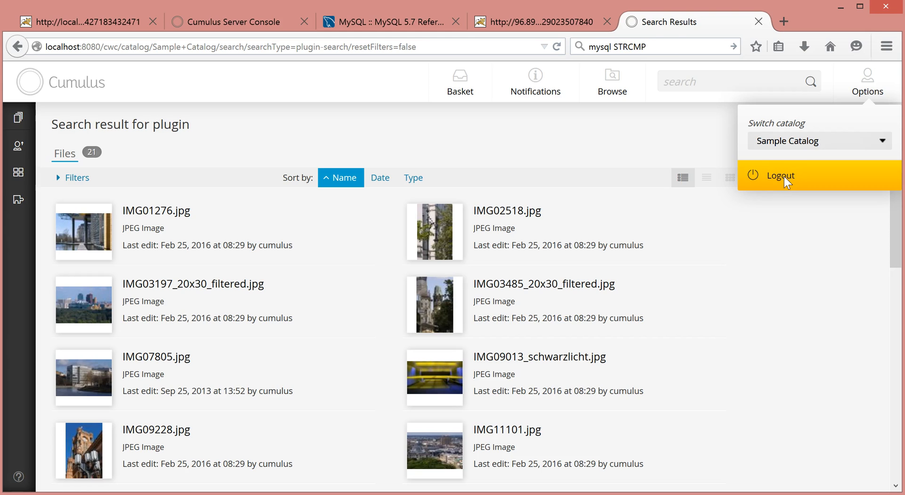
left_click(784, 176)
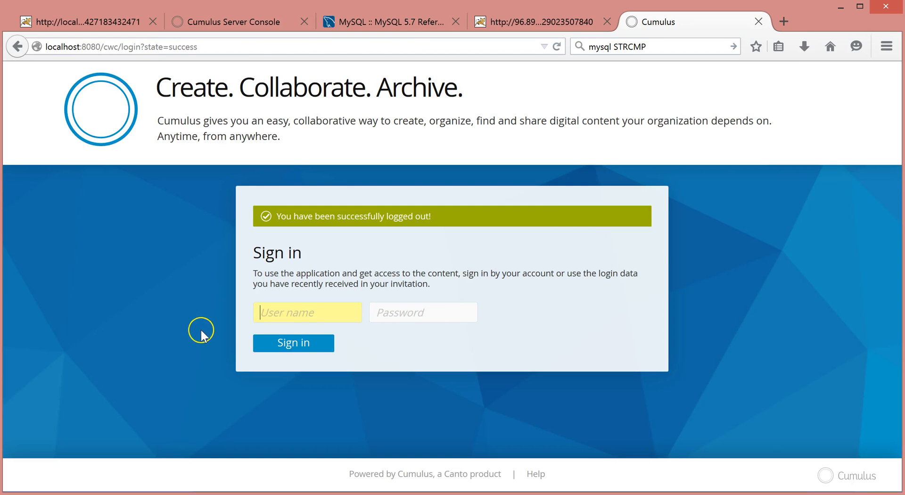
Sign in to Cumulus with the saved user name and password, and open the Sample Catalog.
left_click(281, 316)
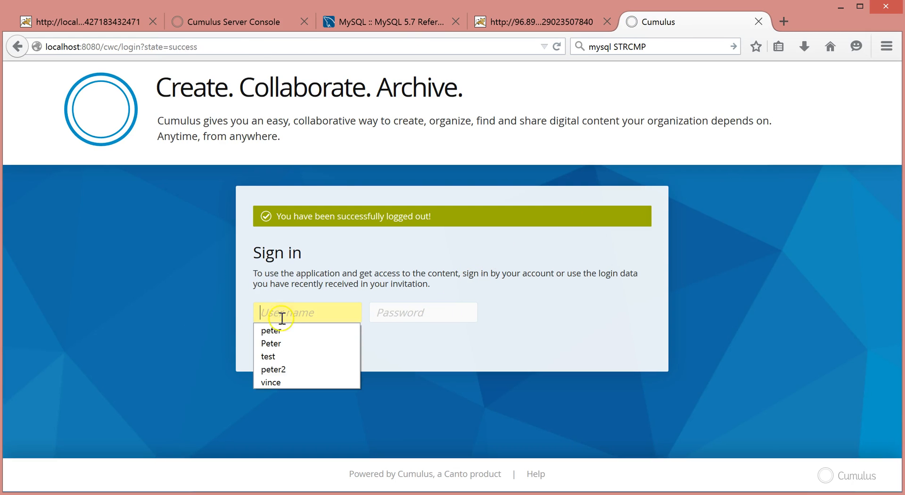
left_click(274, 330)
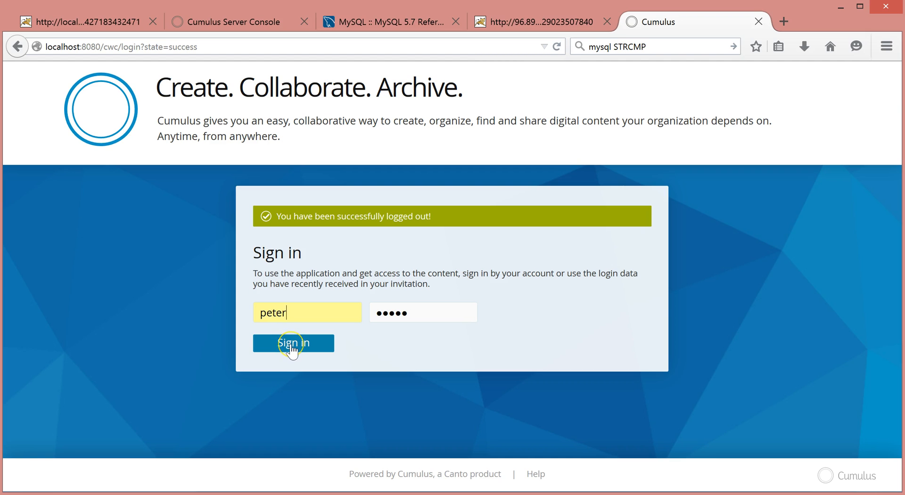
left_click(290, 346)
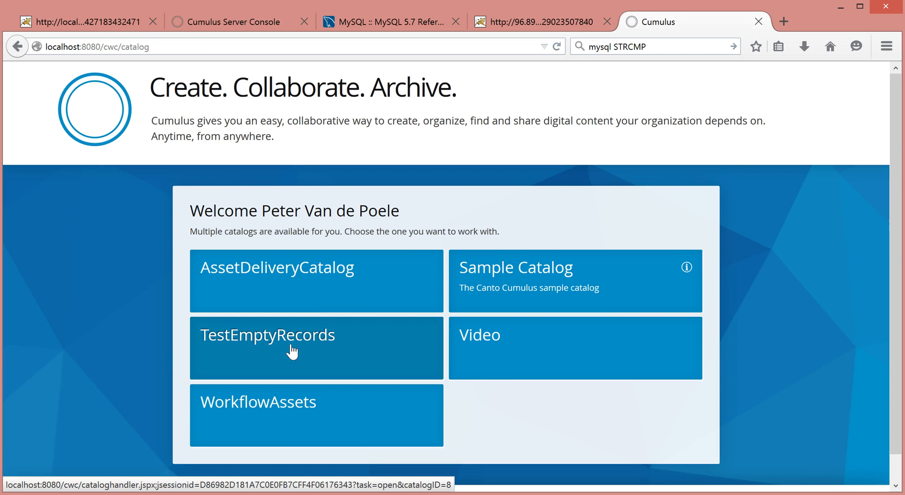
left_click(491, 284)
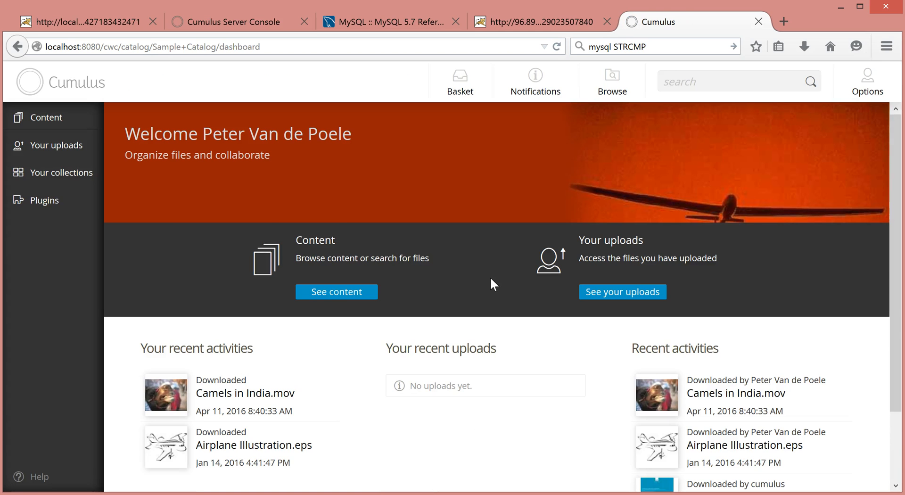
Run the Advanced Search2 plugin with "back" as the list of categories.
mouse_move(30, 197)
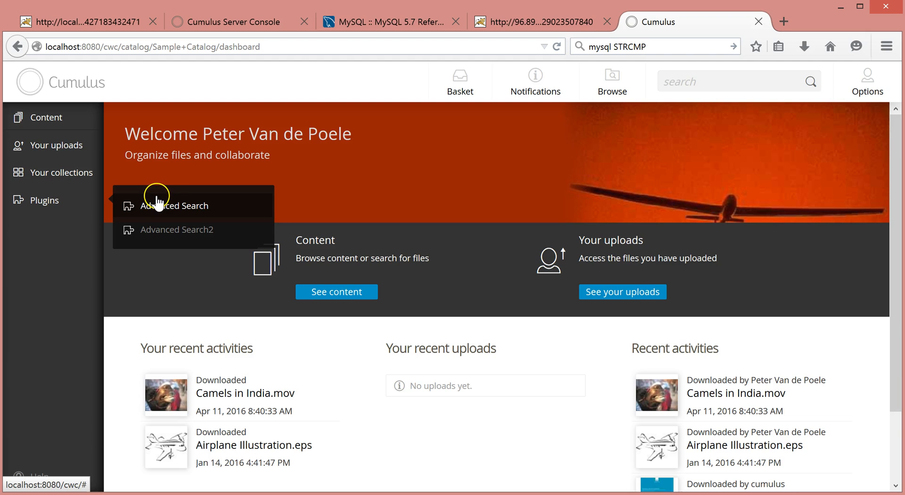
left_click(200, 232)
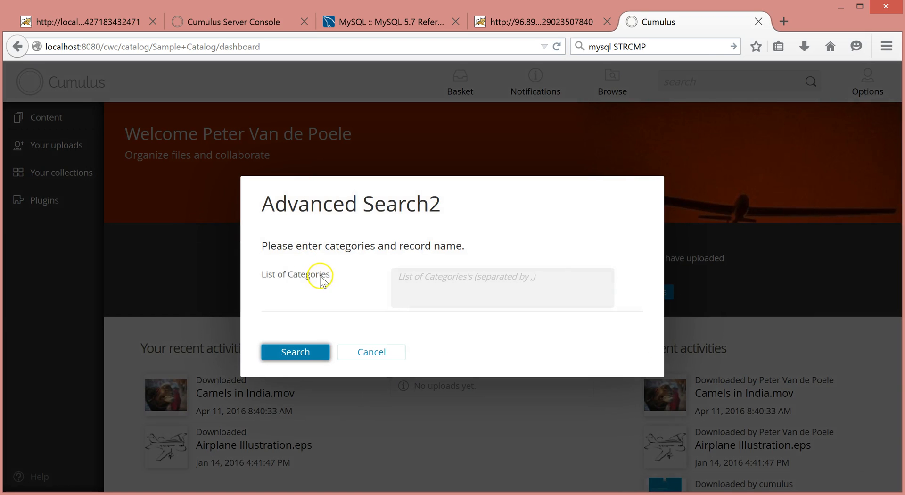
left_click(433, 288)
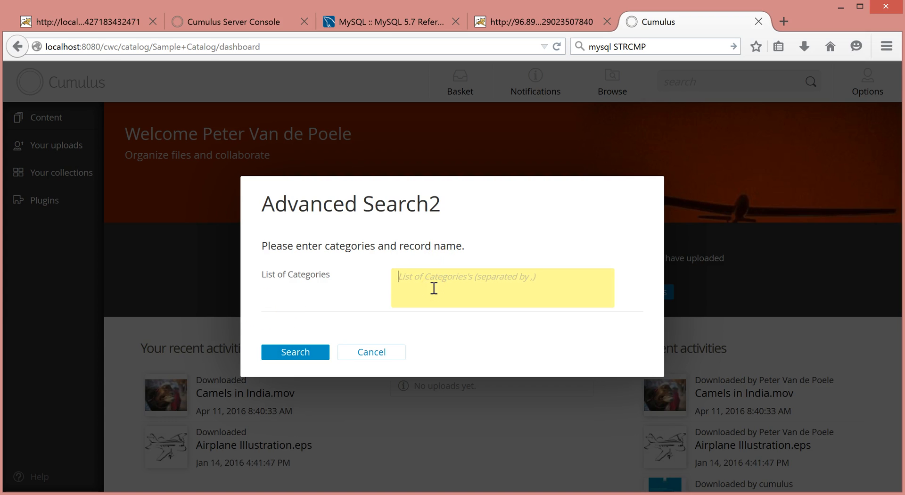
type("back")
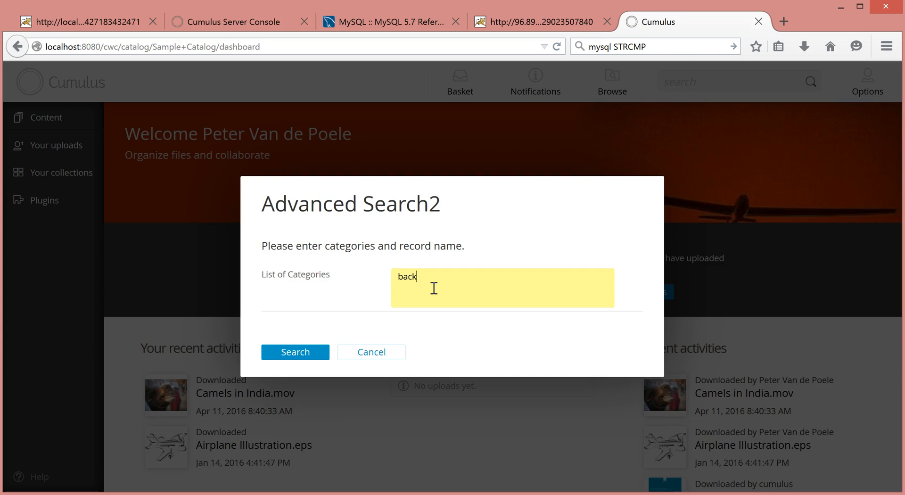
left_click(295, 357)
left_click(295, 358)
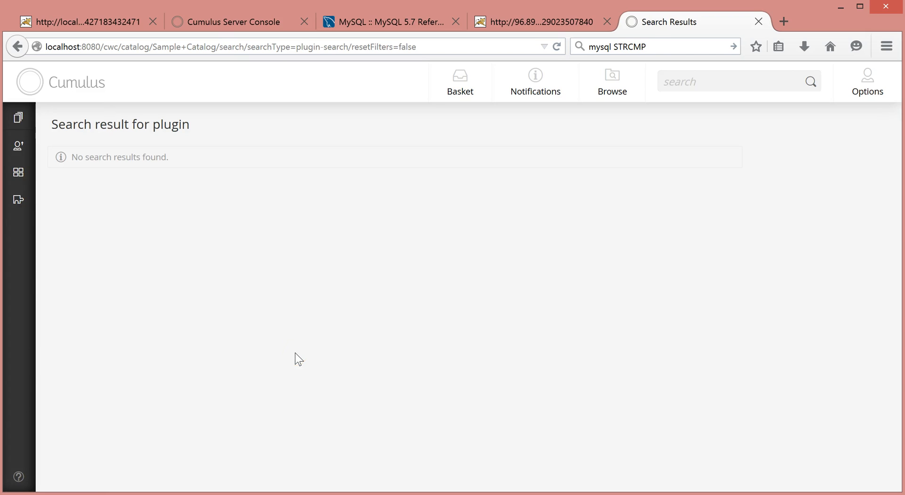
Run the Advanced Search2 plugin again with "black" as the list of categories.
left_click(18, 199)
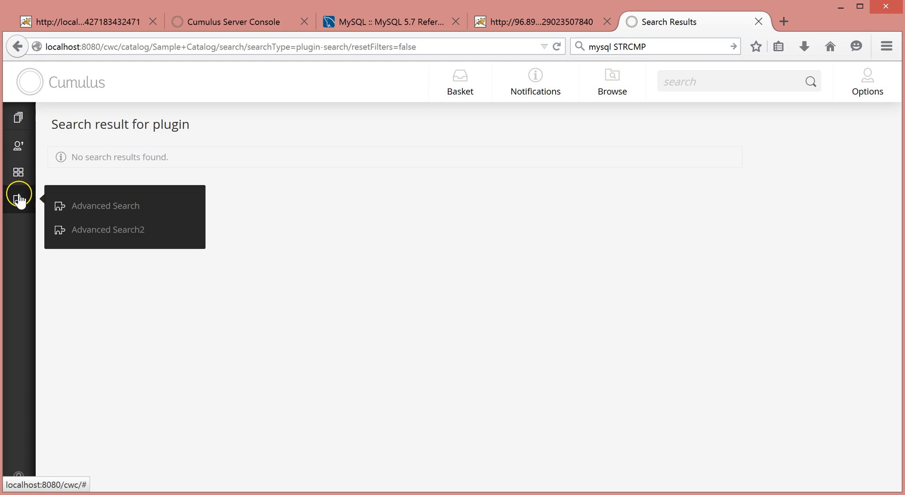
left_click(97, 232)
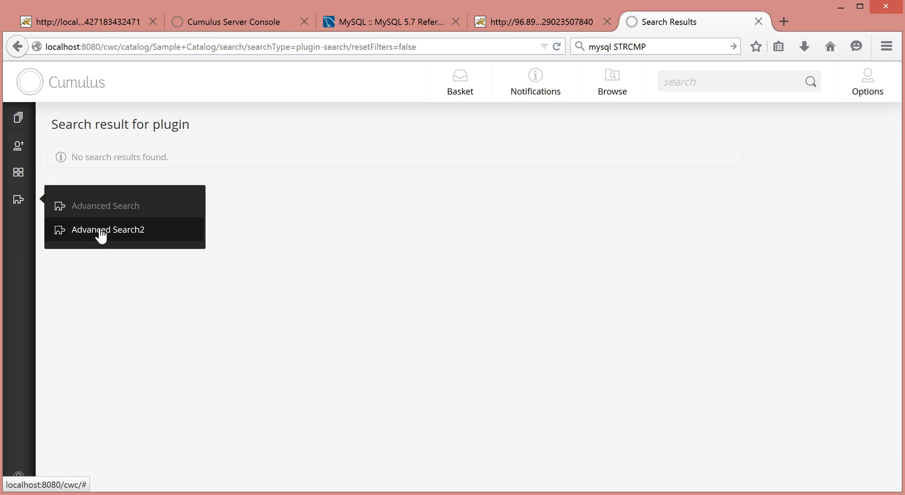
left_click(100, 235)
left_click(493, 279)
type("blab")
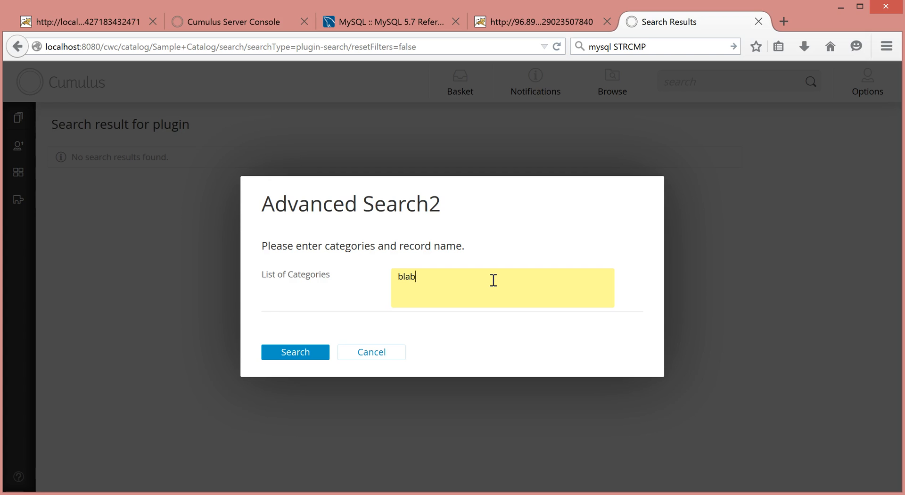
key("BackSpace")
type("ck")
left_click(302, 357)
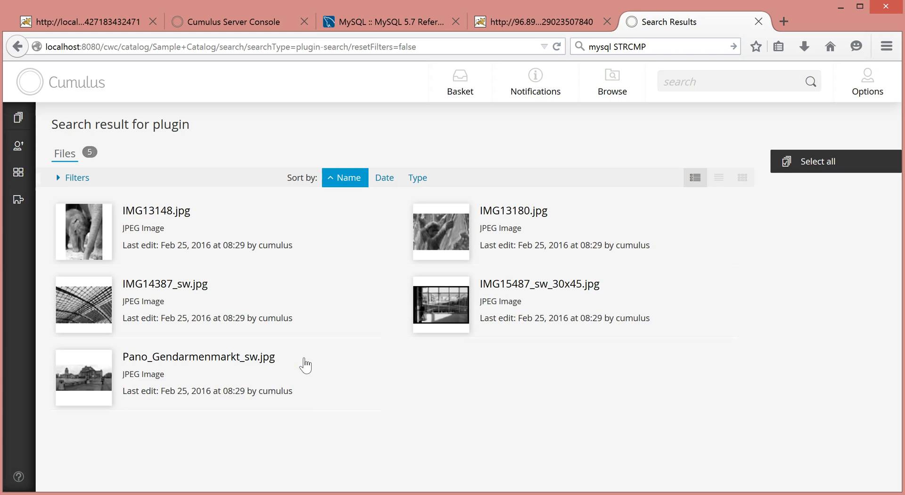
Search with Advanced Search2 for records in both categories by entering "black,berlin" as the list of categories.
left_click(18, 200)
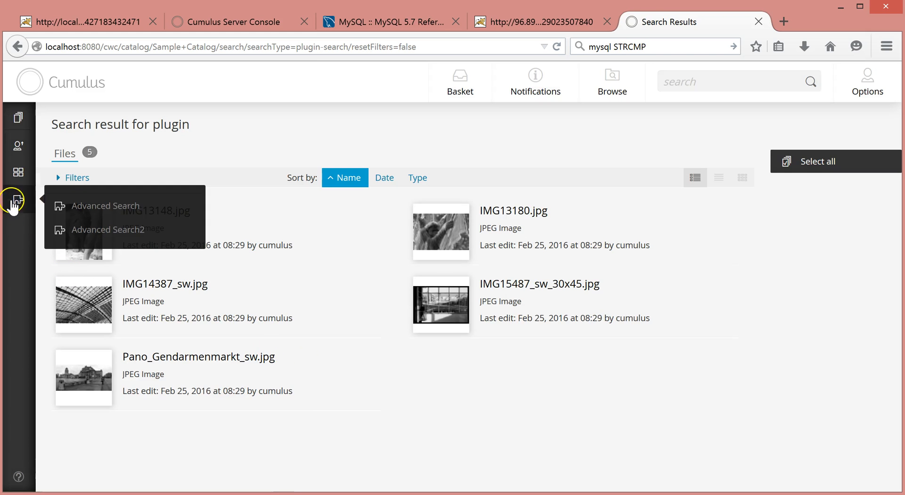
left_click(101, 230)
left_click(430, 288)
type("black")
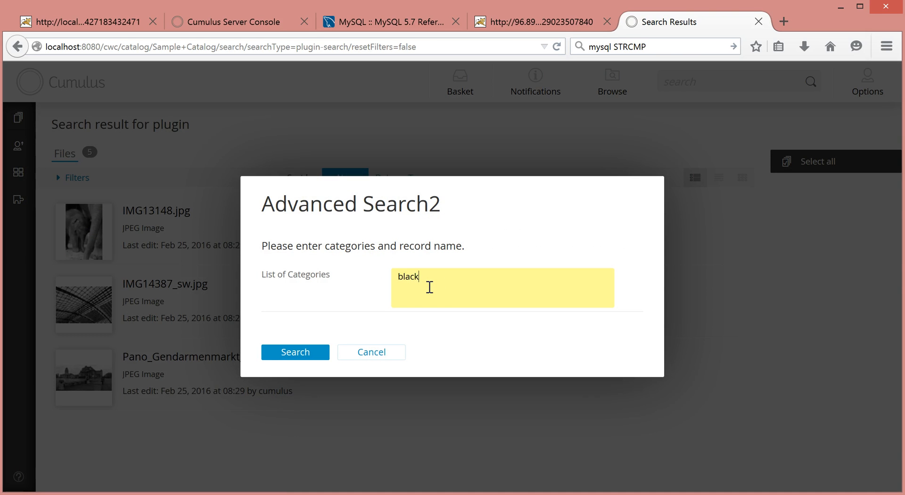
type("rlin")
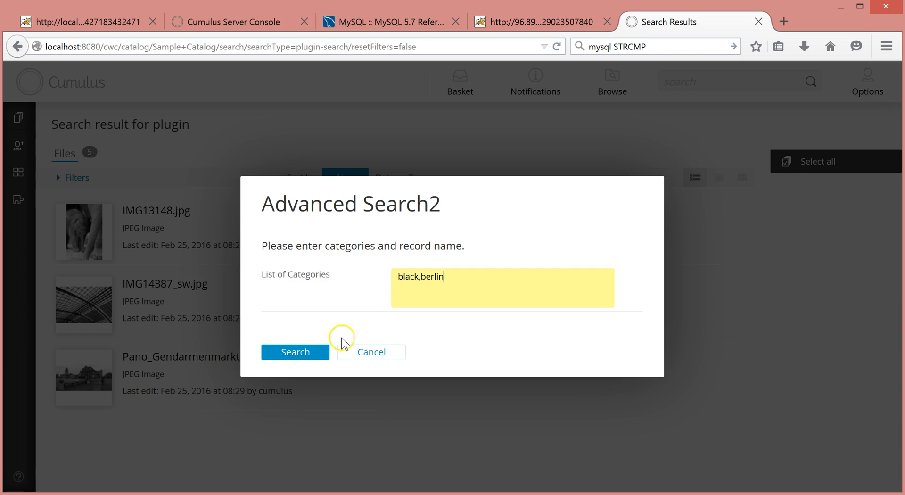
left_click(296, 354)
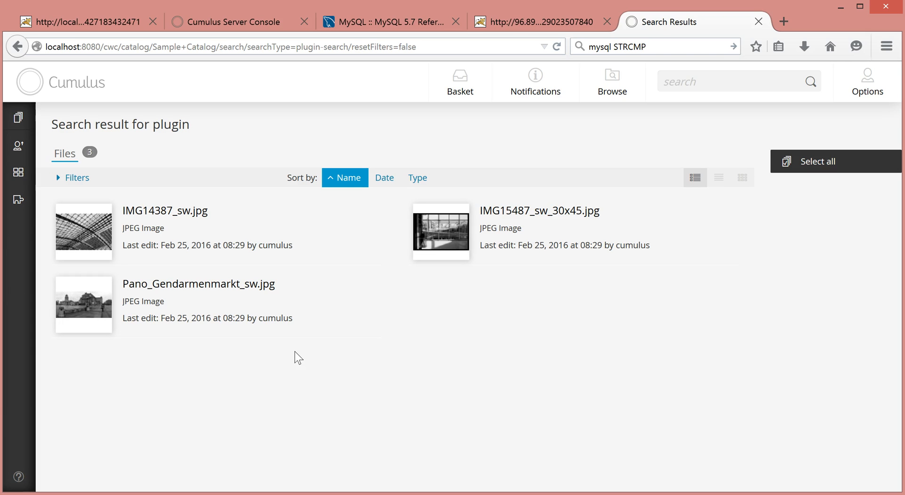
Run the original Advanced Search plugin with "black,berlin" as the list of categories and "jpg" as the record name.
left_click(17, 199)
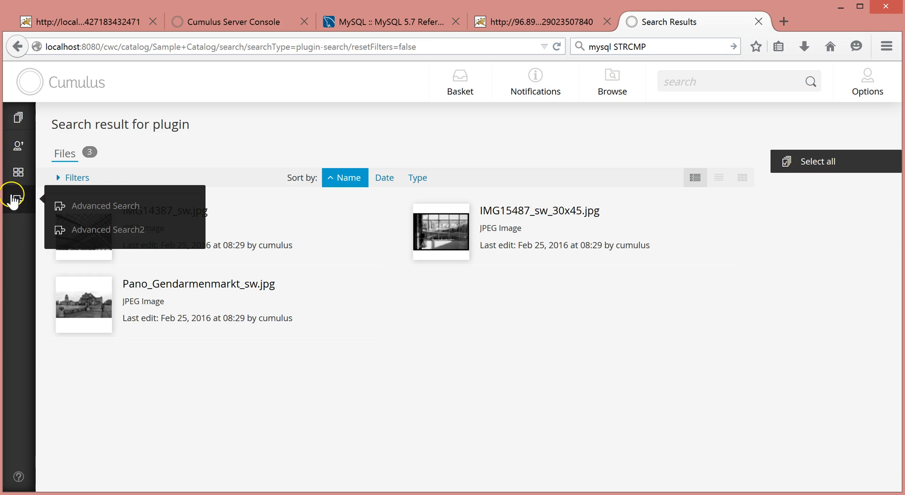
left_click(126, 207)
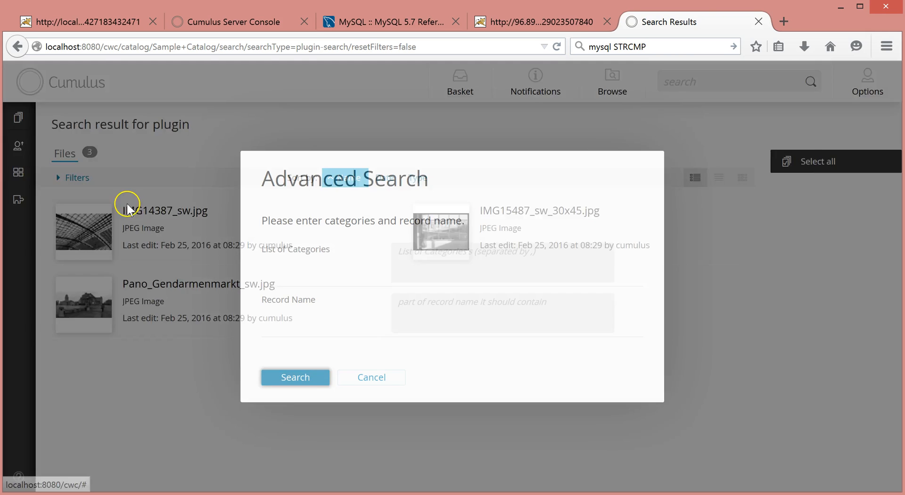
left_click(423, 260)
type("black")
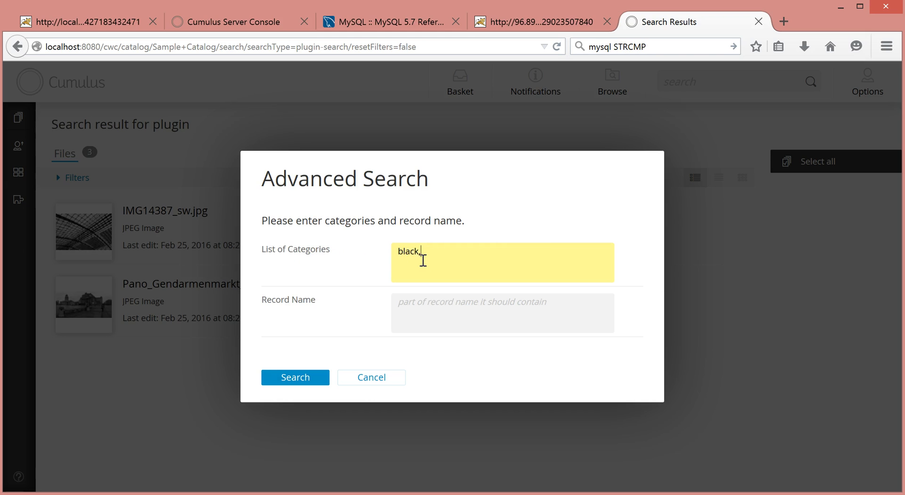
type(",berlin")
left_click(429, 322)
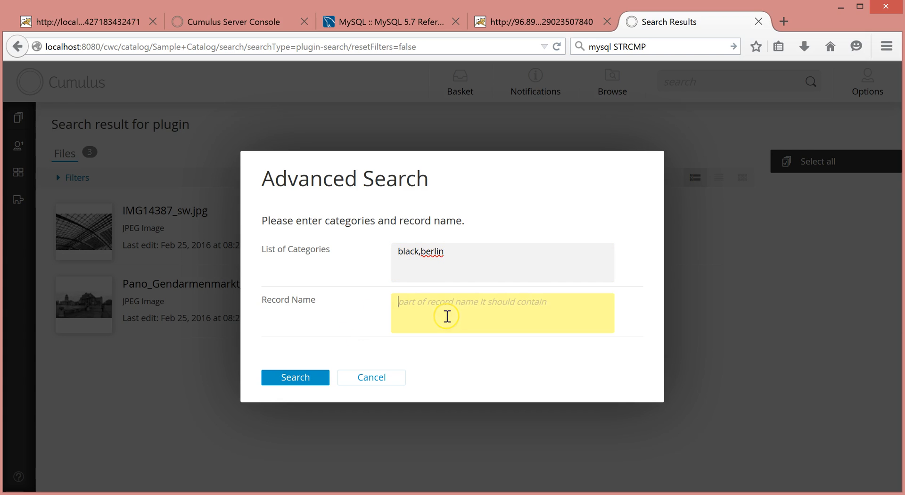
type("jpg")
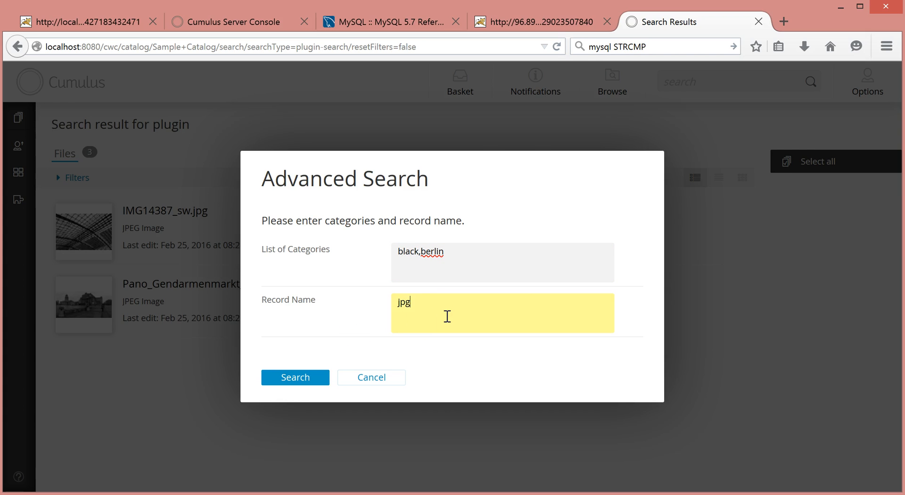
left_click(295, 378)
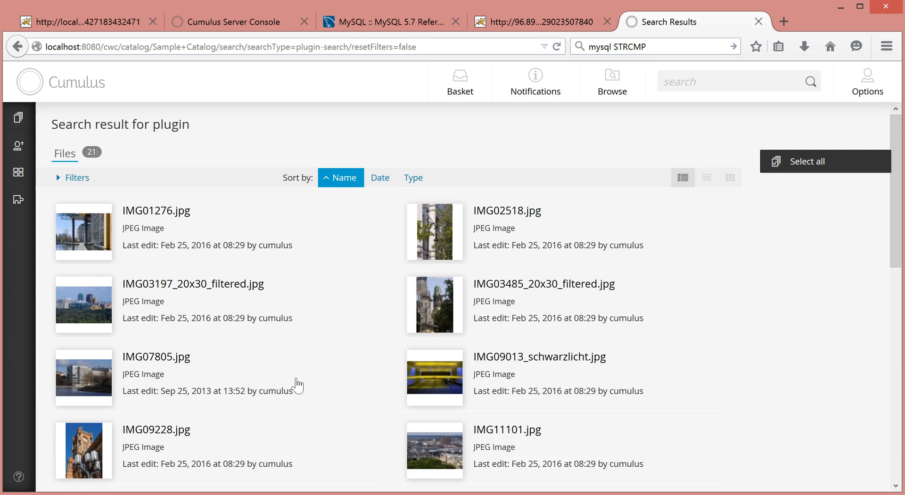
Switch to Notepad++ and reload the open files modified by another program, including wfp_save_meta.jspx and reportview.jspx.
left_click(245, 404)
left_click(205, 494)
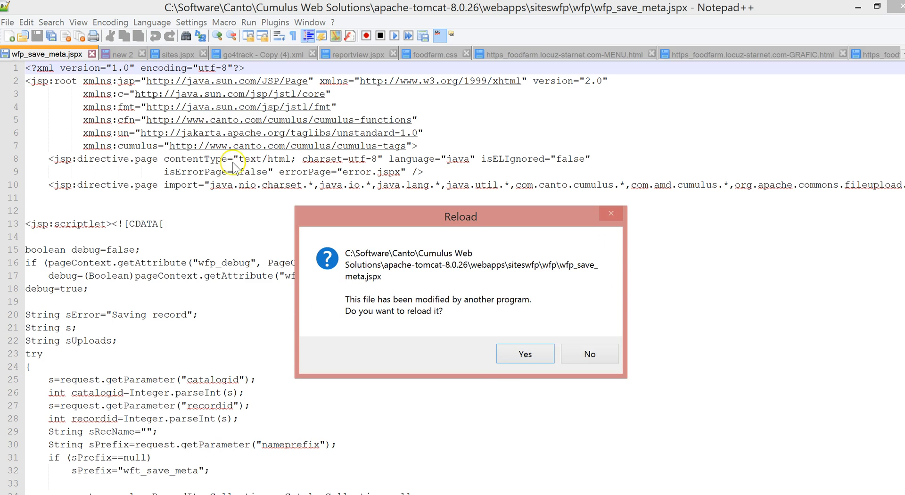
left_click(519, 355)
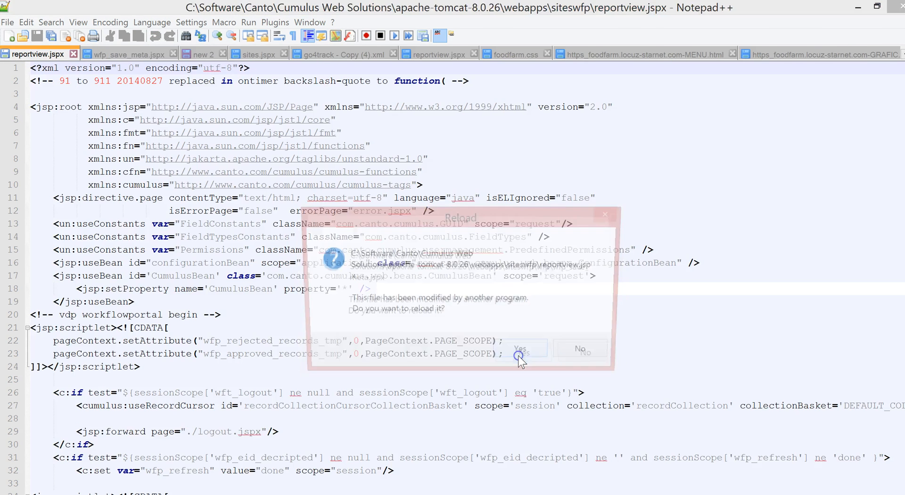
left_click(519, 355)
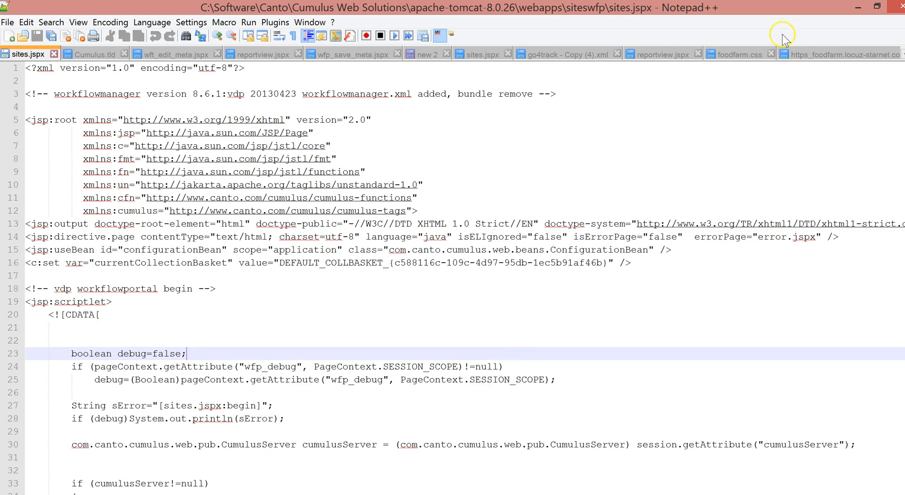
Bring up the already open menu-search2.properties file to review the Advanced Search2 query definition.
left_click(904, 54)
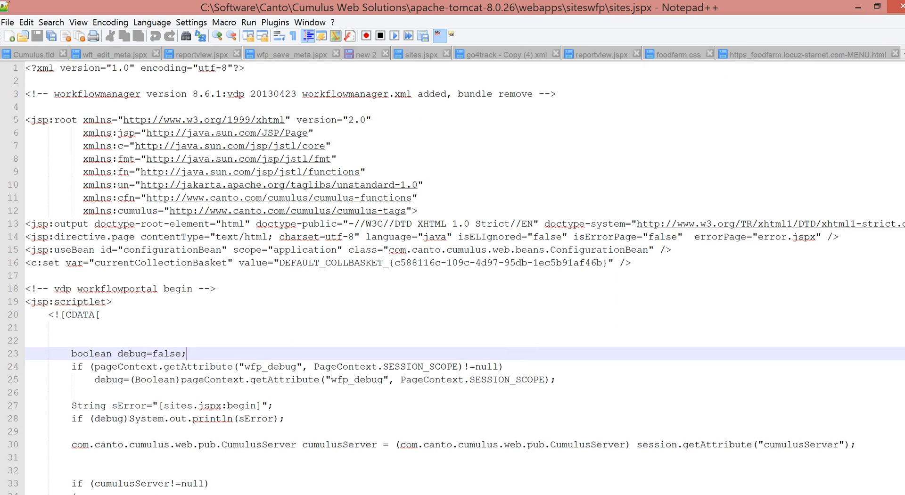
left_click(904, 54)
left_click(904, 54)
left_click(904, 54)
left_click(903, 54)
left_click(904, 54)
left_click(904, 54)
left_click(904, 54)
left_click(904, 54)
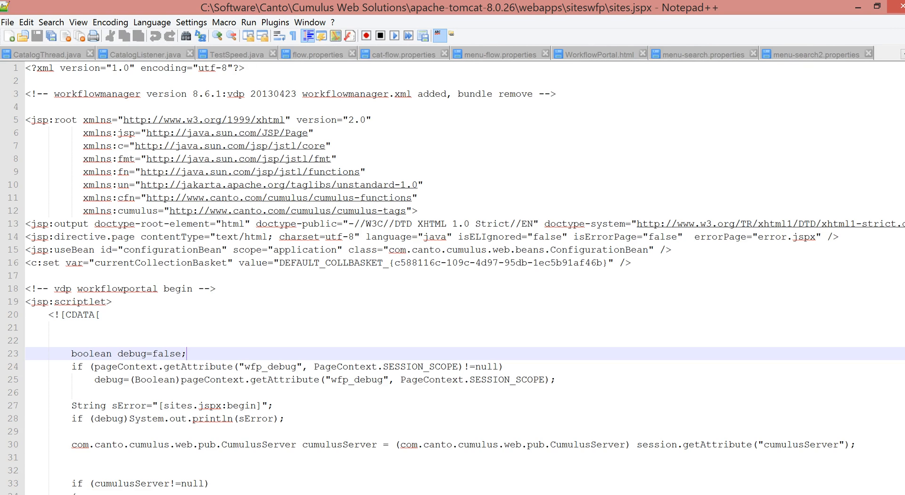
left_click(806, 55)
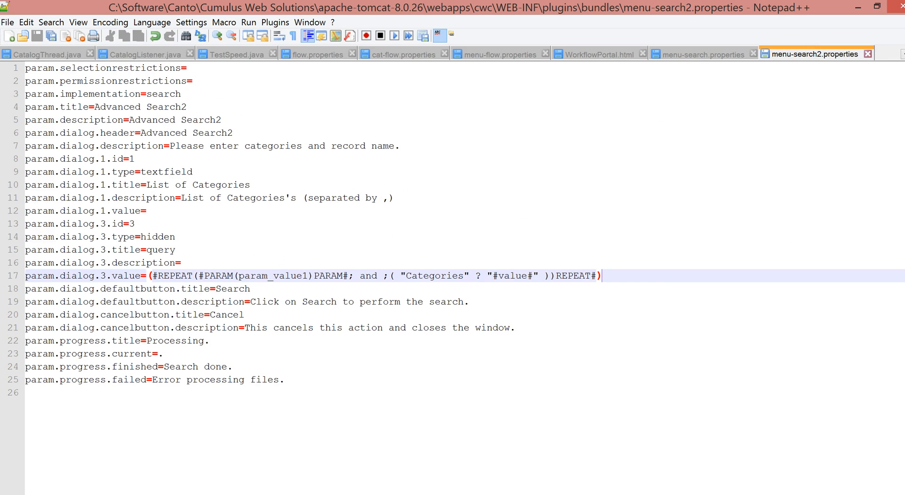